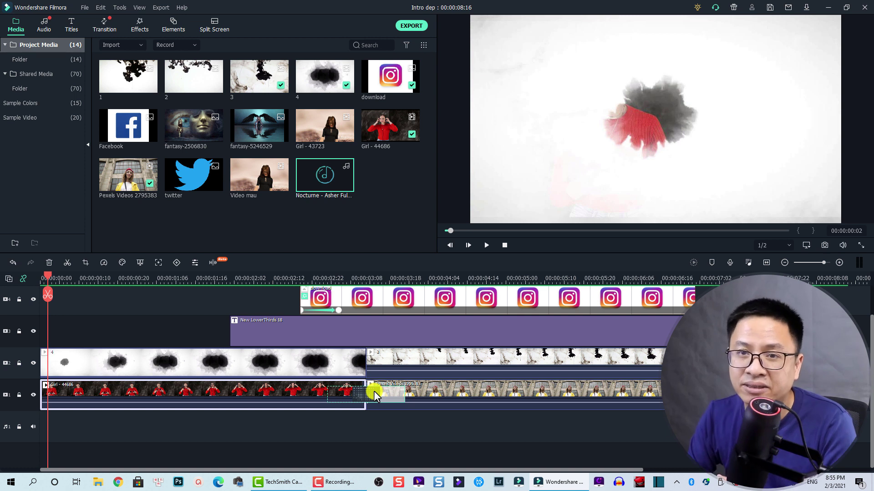
Delete the two woman clips from the first video track.
left_click_drag(374, 395, 422, 394)
left_click_drag(418, 426, 261, 388)
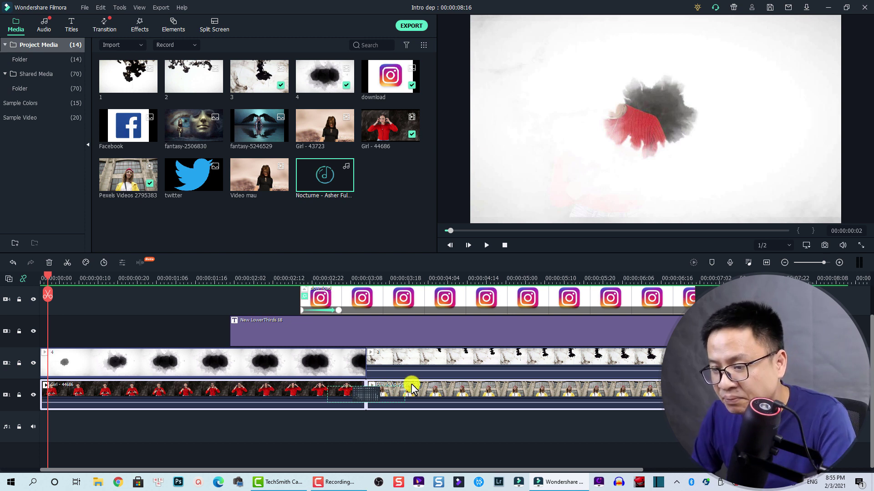
key("Delete")
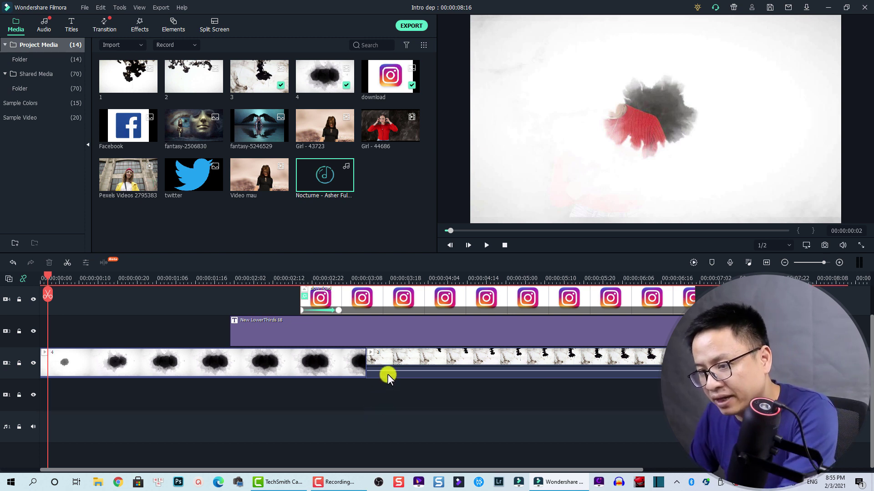
Delete the two ink clips on track 2.
left_click_drag(403, 390, 296, 366)
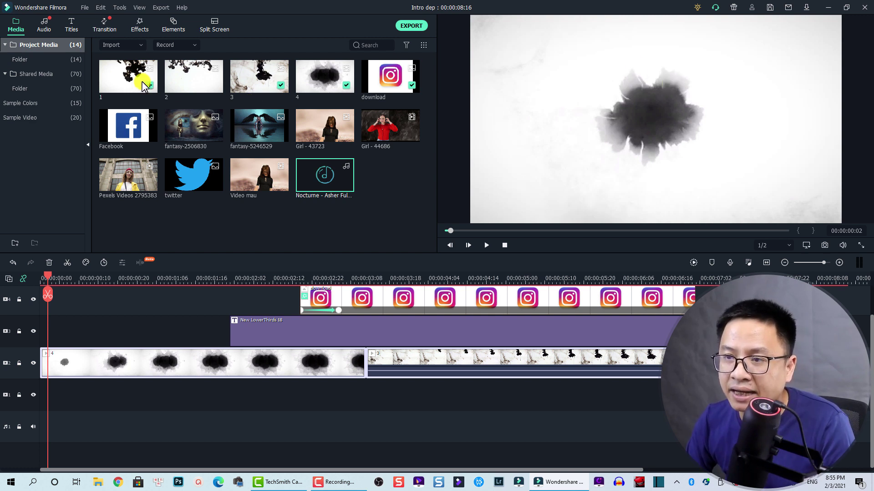
left_click(392, 387)
left_click_drag(345, 356, 338, 353)
key("Delete")
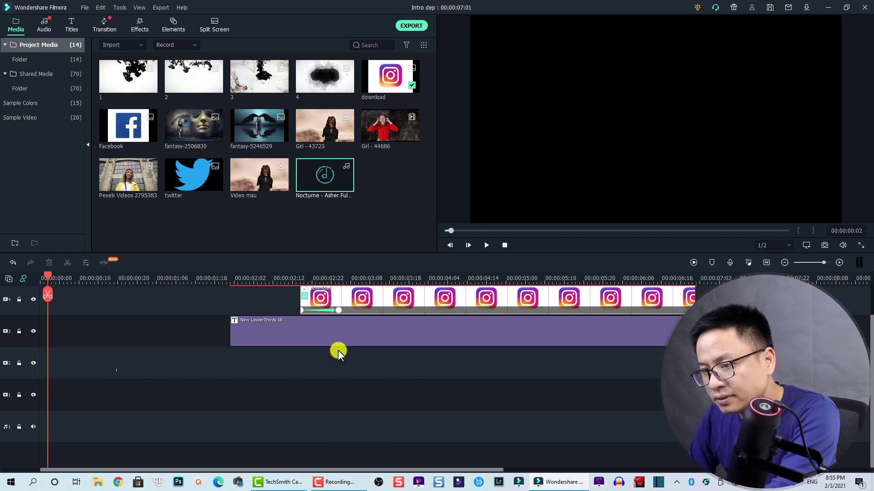
Play the timeline to preview the lower-third handle title.
left_click(316, 279)
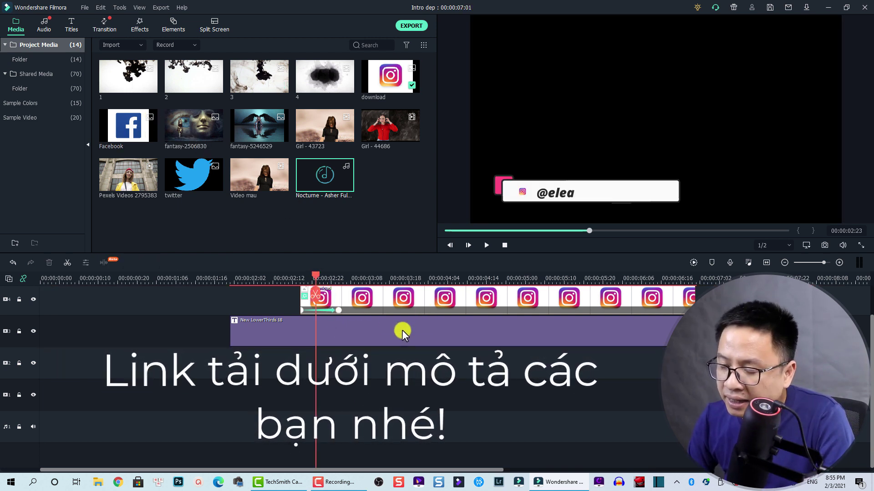
key("space")
key("space")
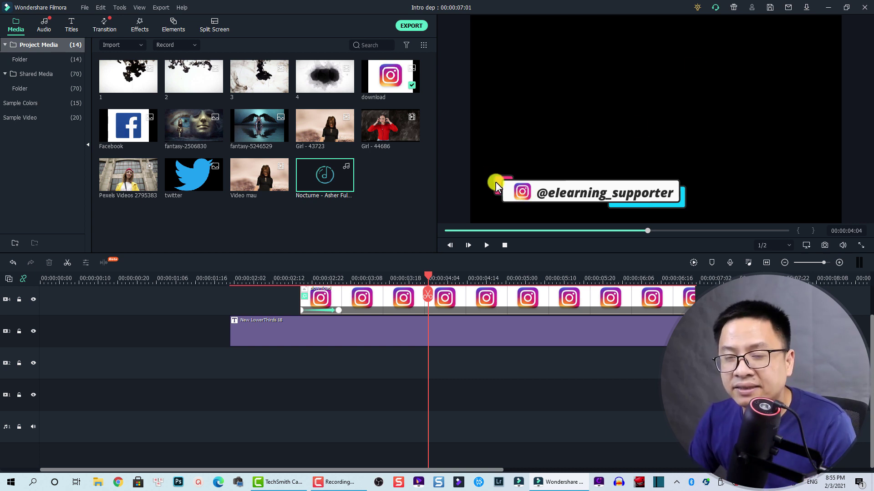
left_click(249, 334)
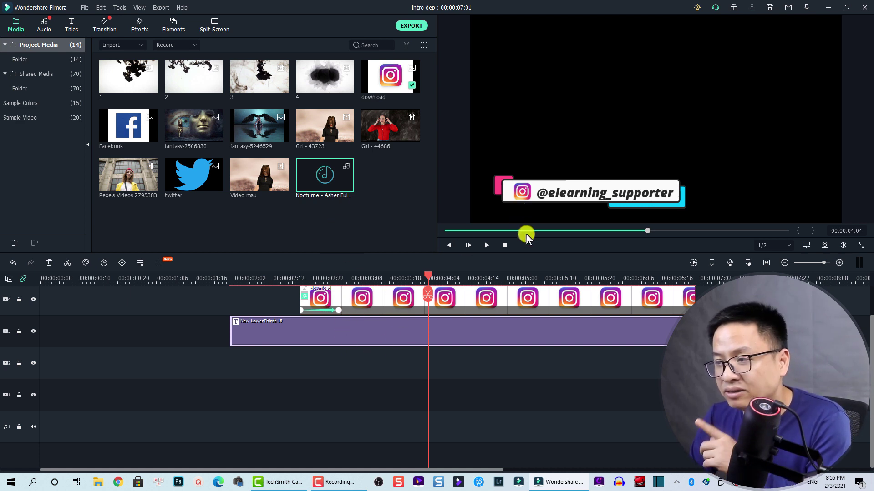
Delete the lower-third title and Instagram icon clips.
left_click(460, 360)
left_click_drag(461, 360, 329, 299)
key("Delete")
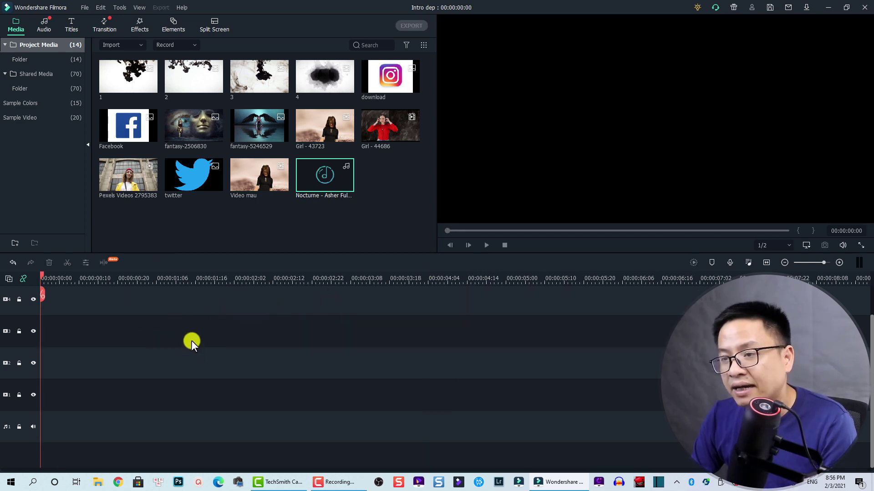
Drop Girl - 44686 and Pexels Videos 2795383 onto video track 1 and zoom to fit.
left_click(384, 132)
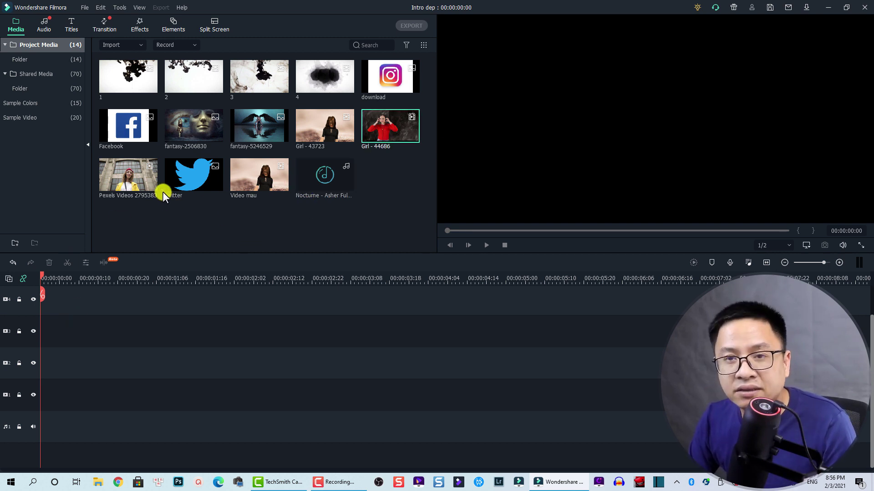
left_click(128, 184, "ctrl")
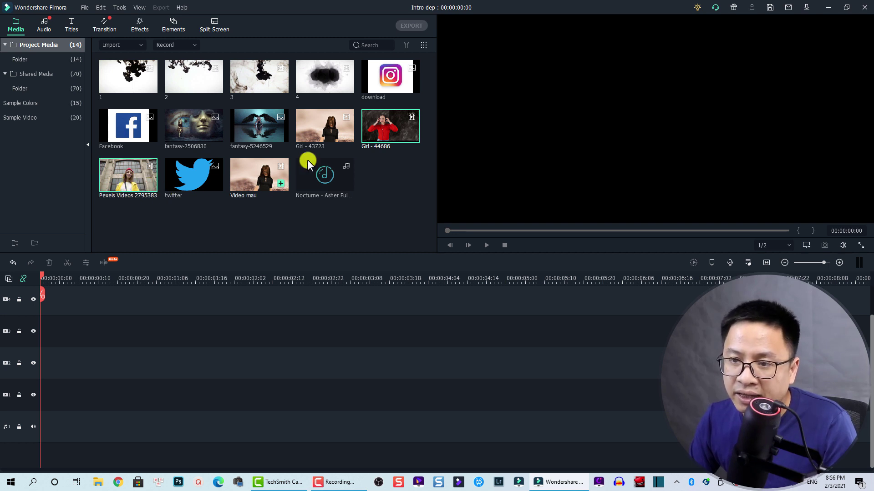
left_click_drag(137, 185, 40, 387)
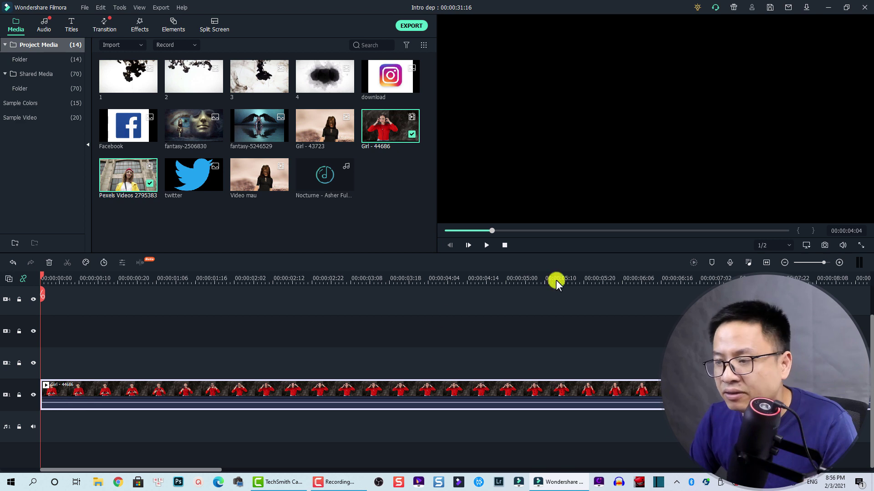
left_click(766, 263)
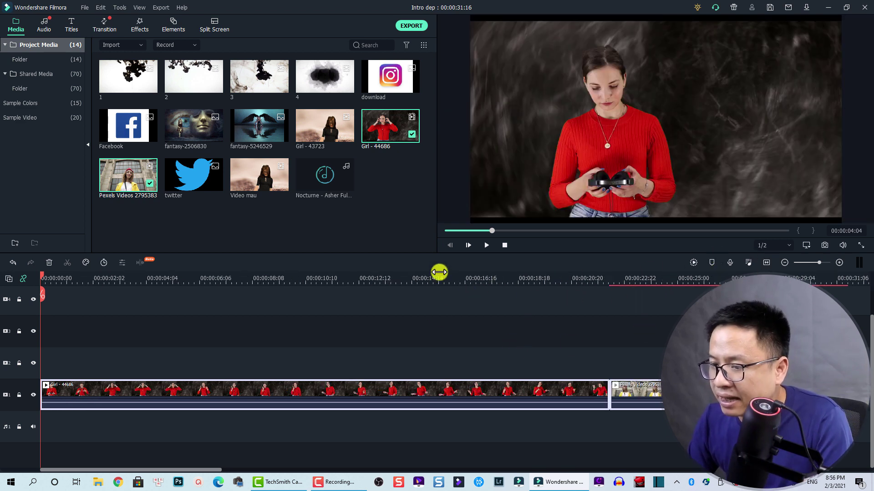
Place ink clip 4 on track 2 as a guide and set the playhead to 00:00:03:12.
left_click(221, 279)
left_click(166, 279)
left_click(162, 278)
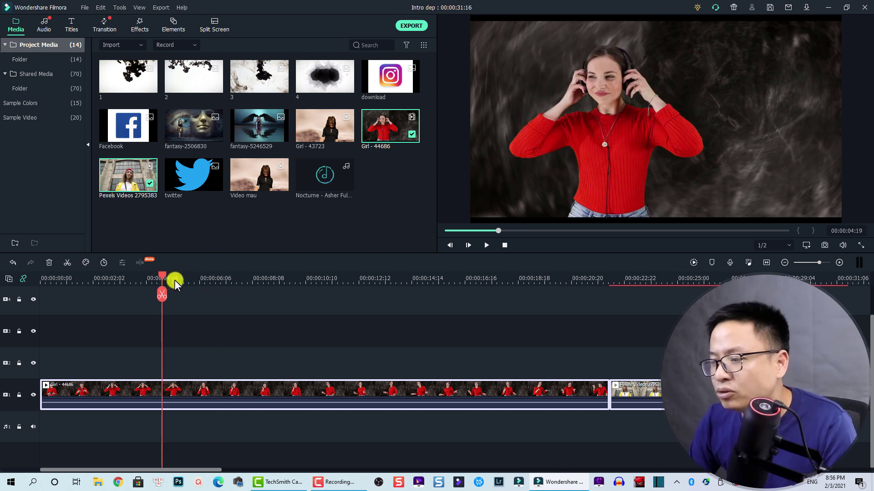
left_click(455, 308)
left_click_drag(321, 88, 22, 367)
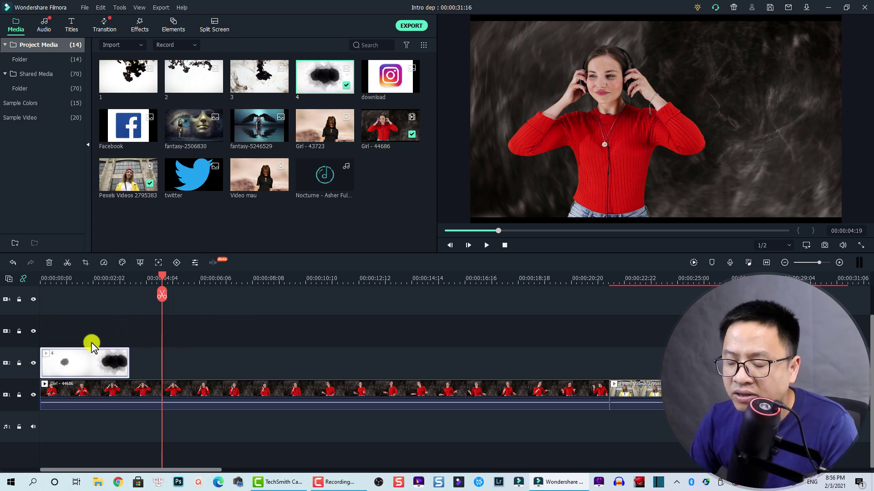
left_click(126, 278)
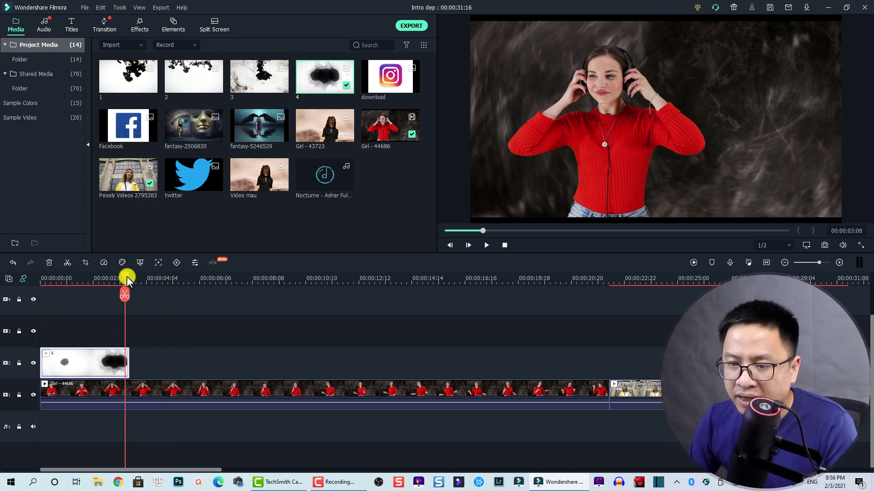
left_click(129, 278)
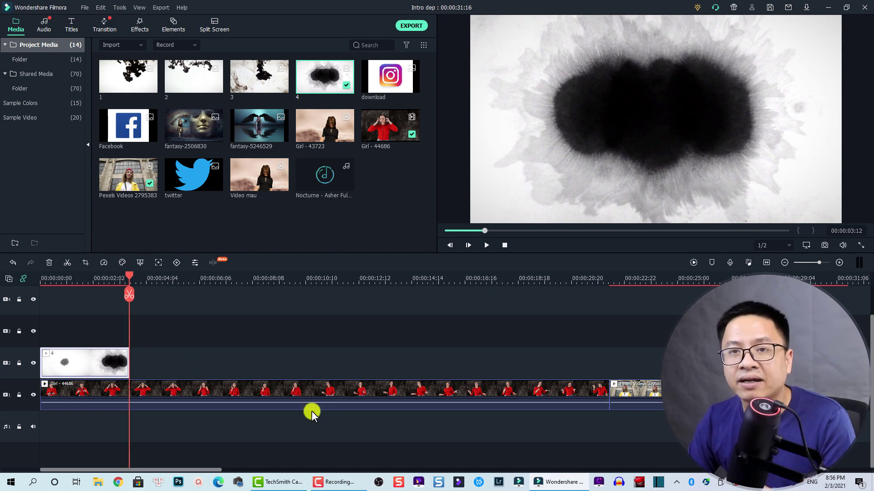
Trim the Girl clip to end at 00:00:03:12, butt the Pexels clip against it, delete ink clip 4.
left_click(332, 394)
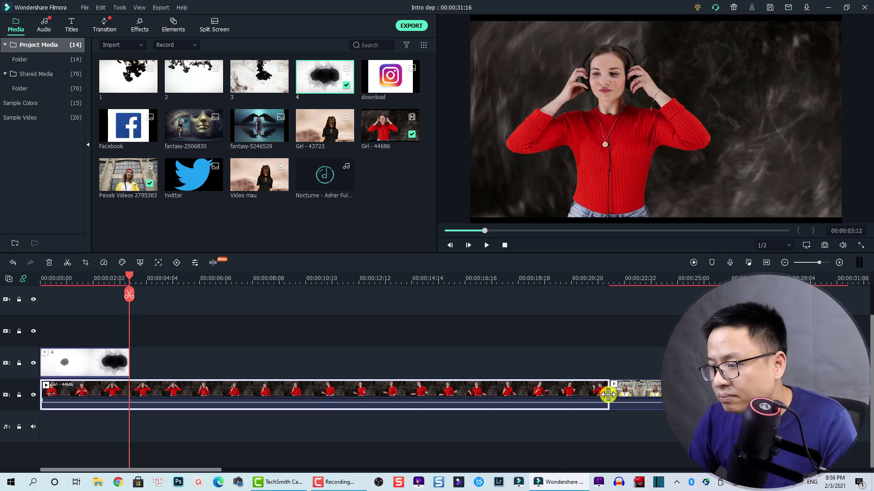
left_click_drag(609, 397, 130, 396)
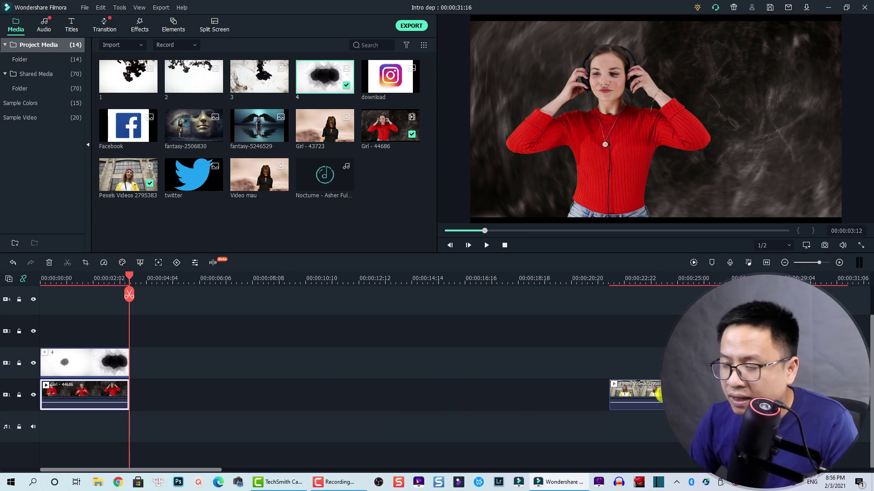
left_click_drag(660, 403, 181, 409)
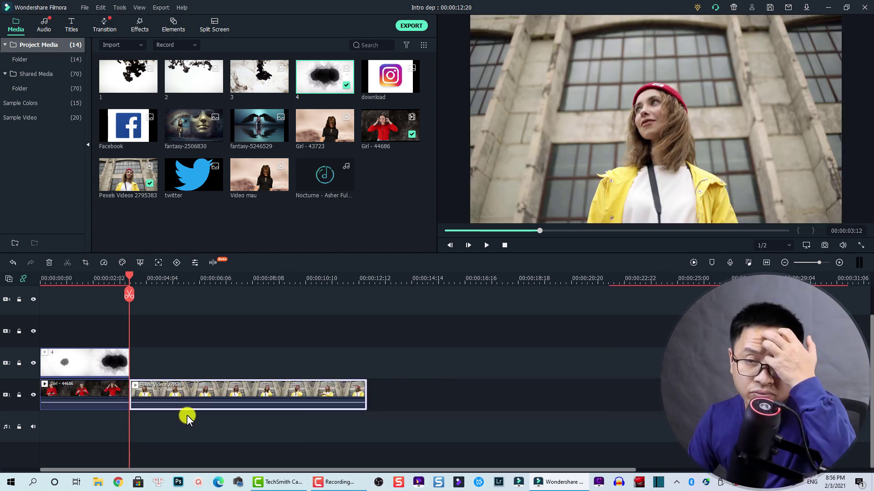
left_click(159, 342)
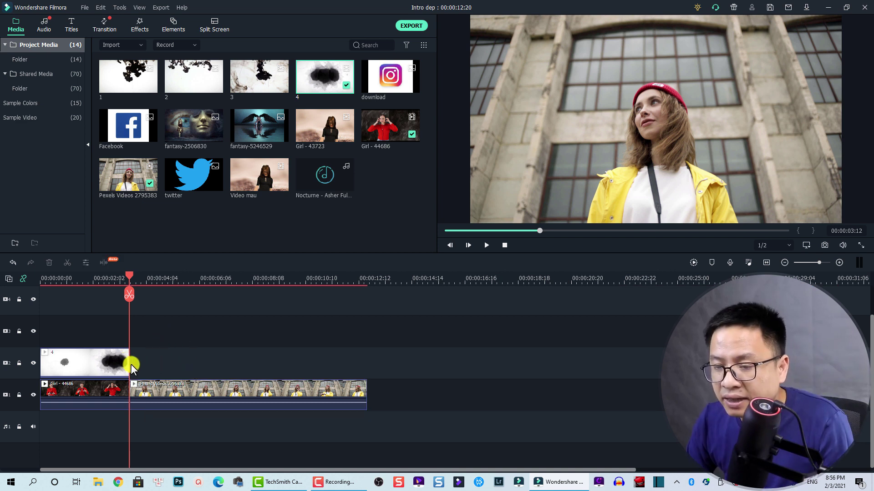
left_click(113, 348)
key("Delete")
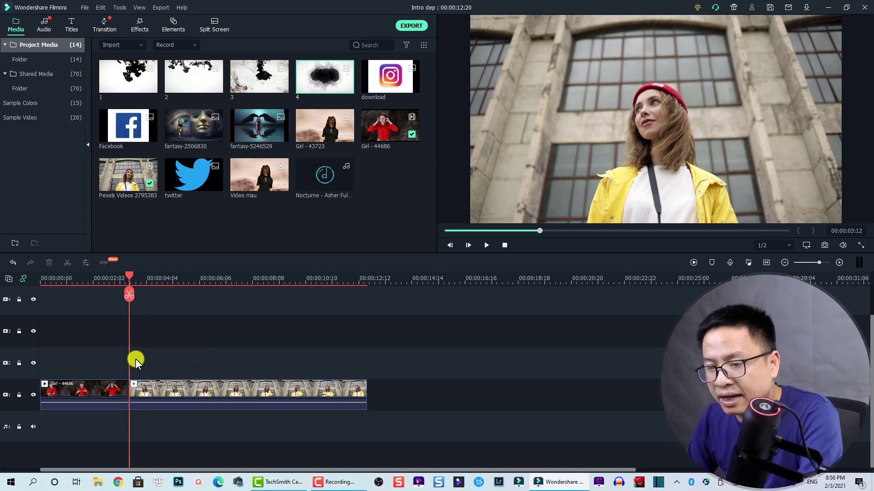
Select both clips on track one and bring up the transitions library.
left_click(102, 297)
left_click(131, 394)
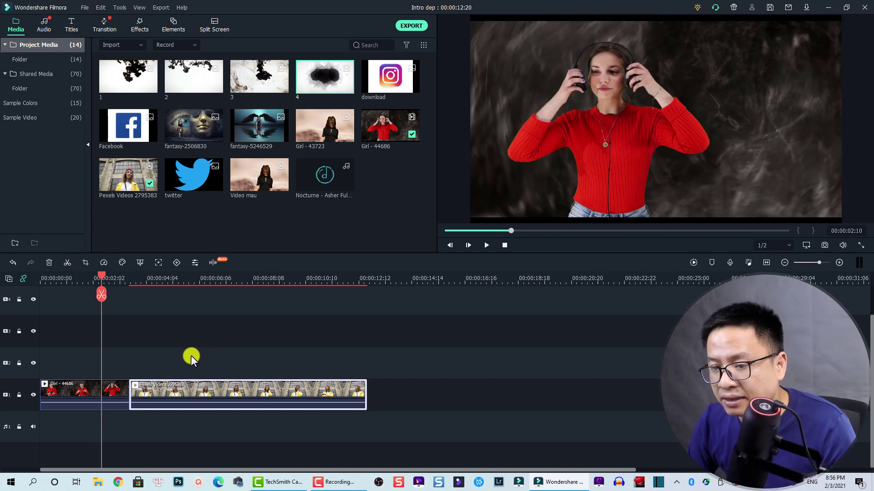
left_click_drag(190, 356, 110, 389)
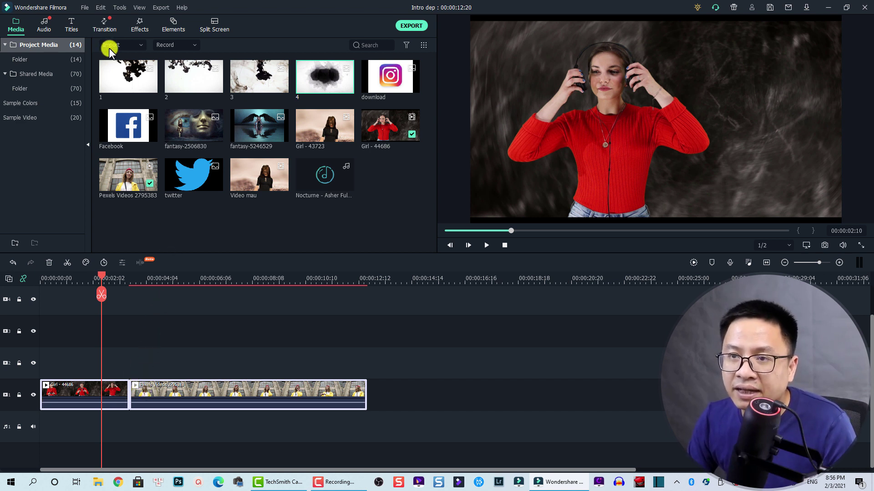
left_click(100, 26)
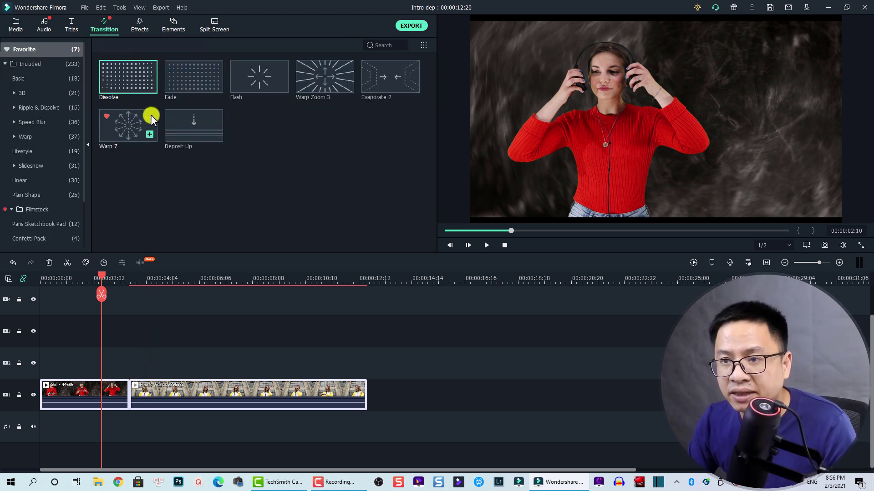
Add a Dissolve transition between the Girl and Pexels clips.
left_click_drag(123, 82, 126, 384)
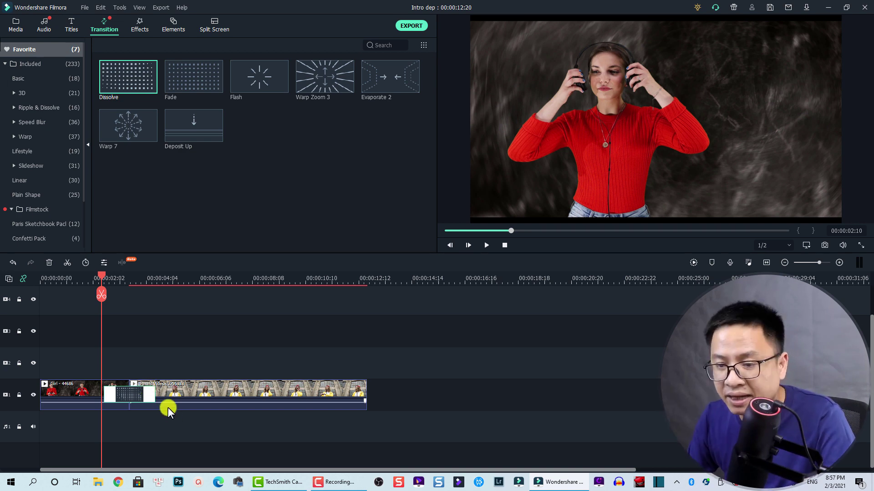
key("End")
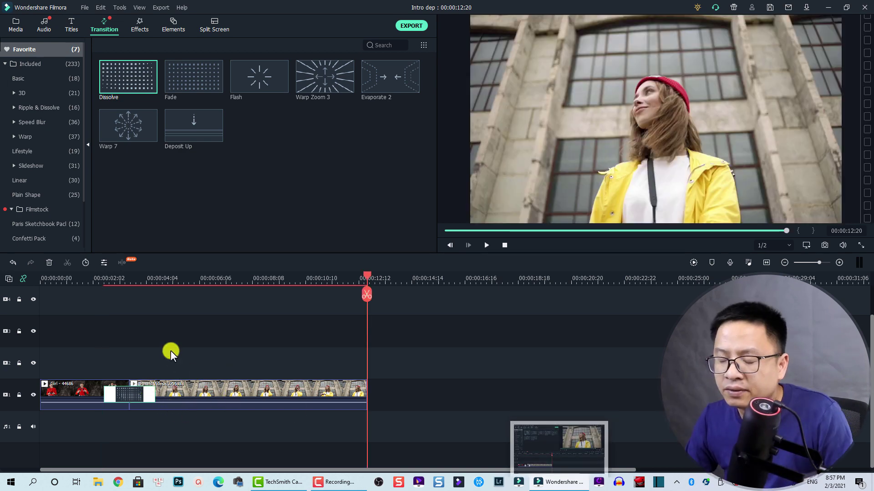
left_click(91, 279)
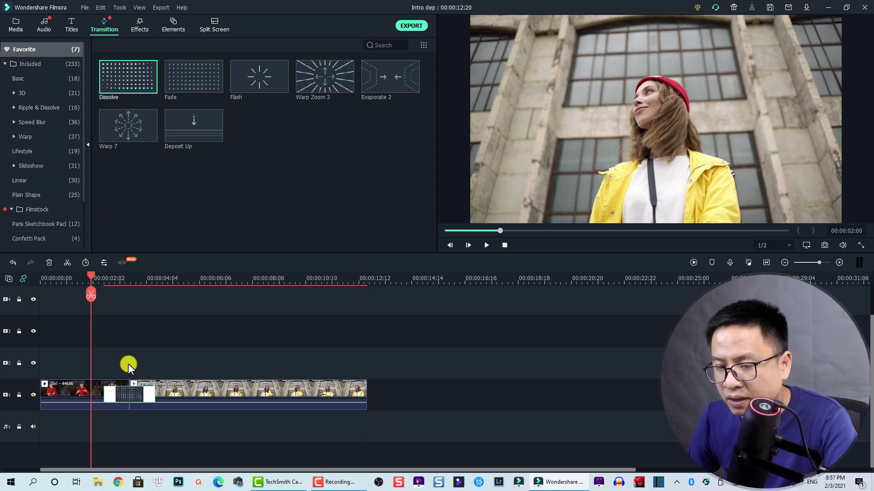
Clear the timeline selection and return to the project media library.
left_click(89, 407)
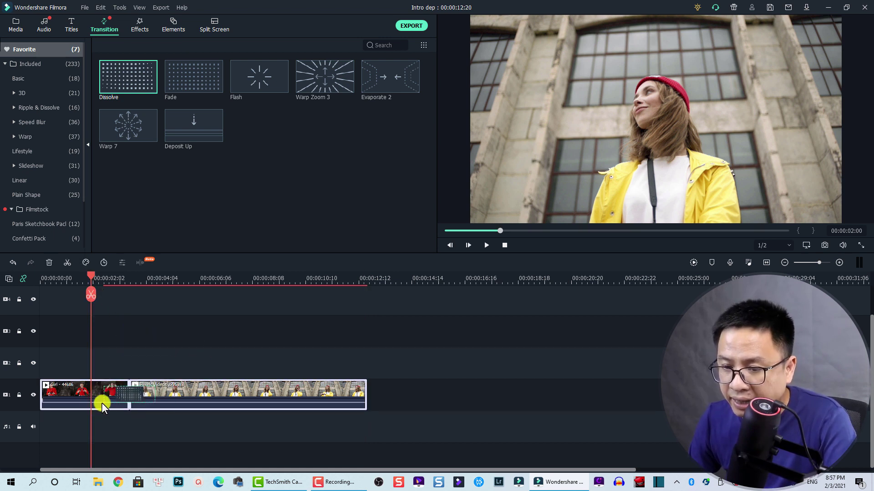
left_click(150, 372)
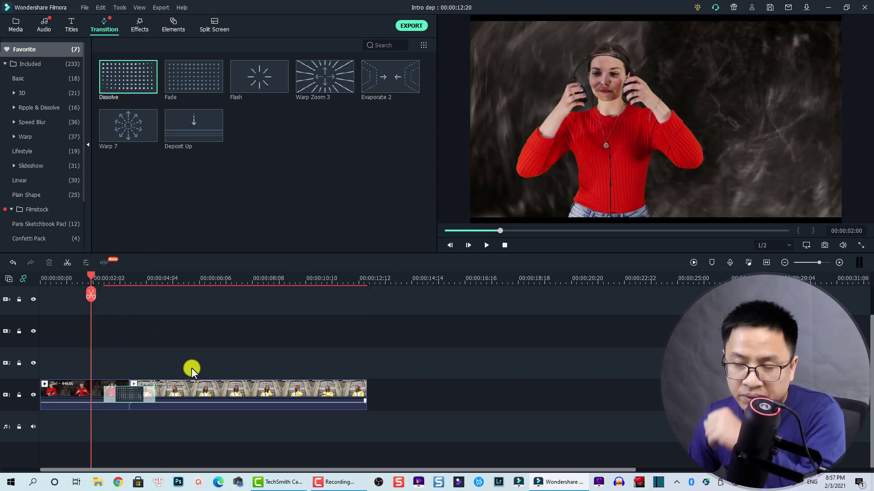
left_click(13, 26)
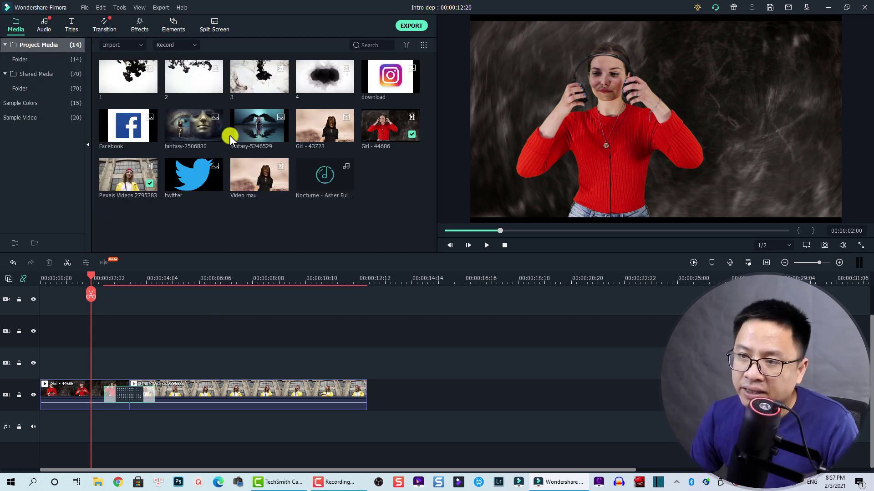
Put ink clip 4 on track 2 at 0:00 and preview it at 00:00:00:20.
left_click(317, 84)
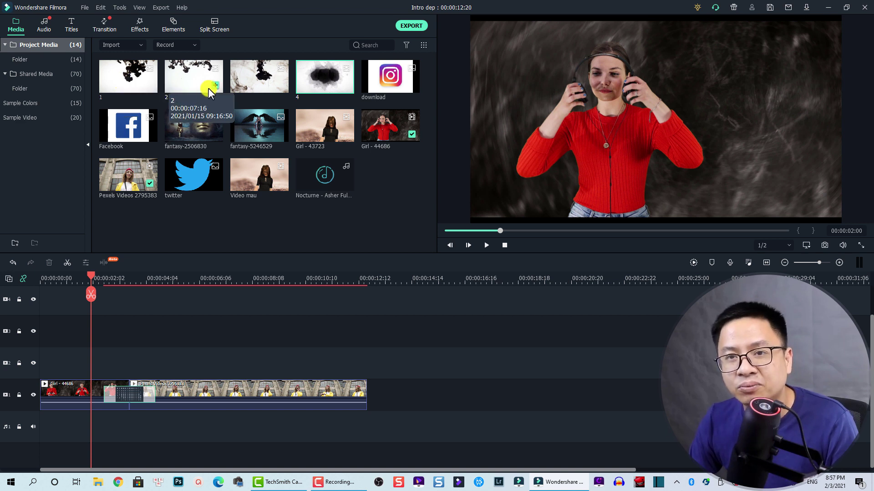
mouse_move(312, 85)
left_mouse_down()
mouse_move(253, 169)
mouse_move(112, 319)
mouse_move(39, 363)
left_mouse_up()
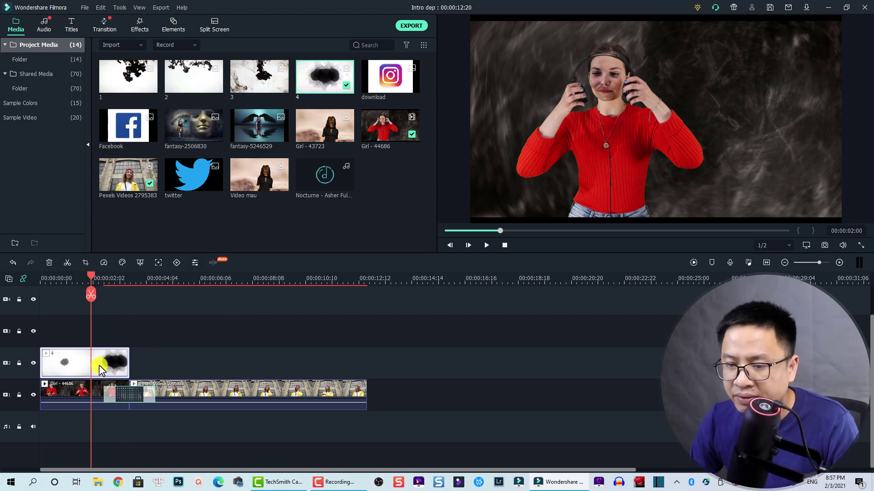
left_click(62, 280)
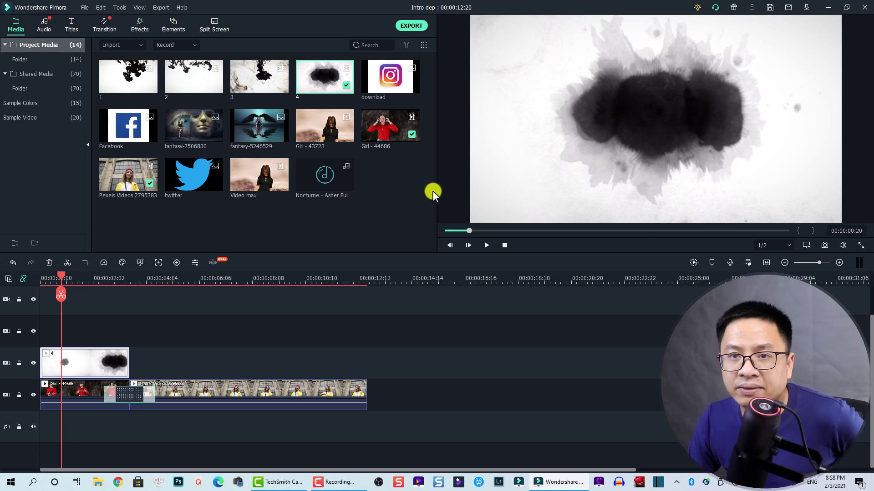
Set ink clip 4's blending mode to Screen and rewind the playhead to the start.
double_click(91, 364)
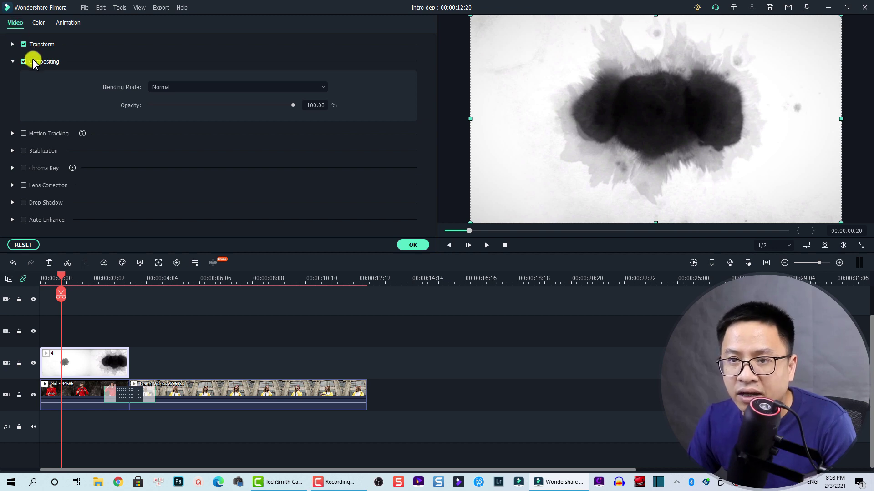
left_click(187, 84)
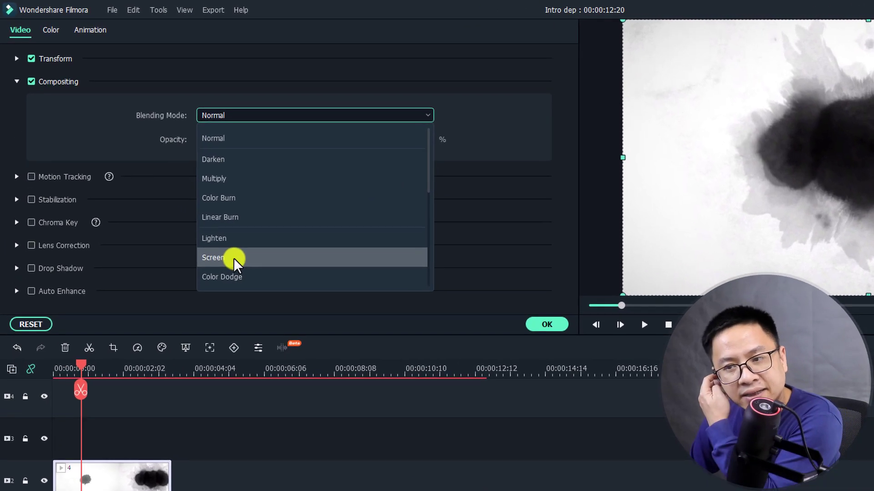
scroll(176, 194, "down", 1)
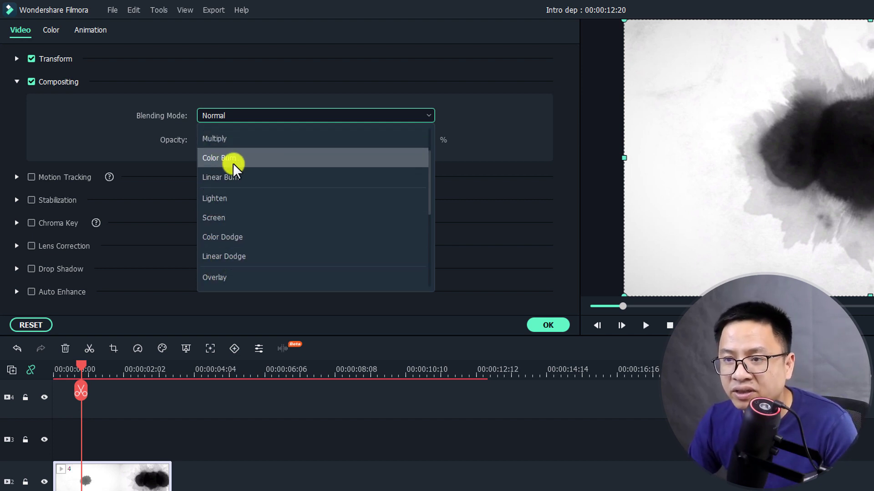
left_click(224, 217)
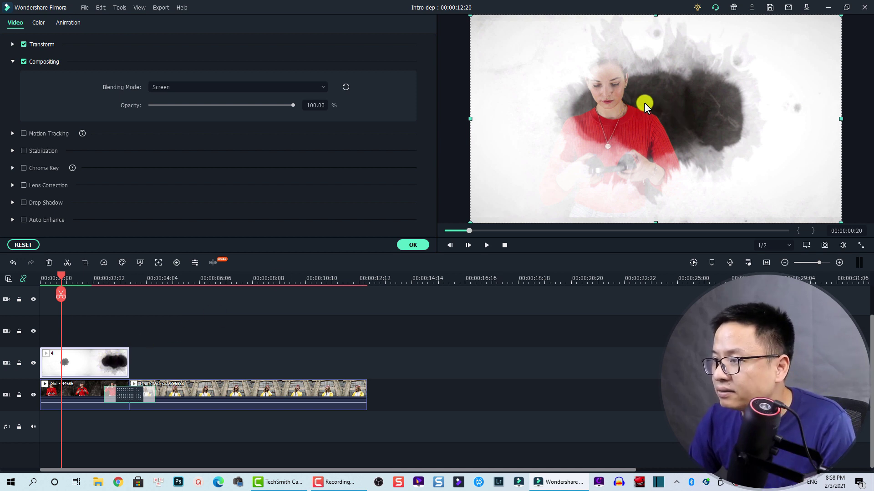
left_click_drag(51, 282, 44, 285)
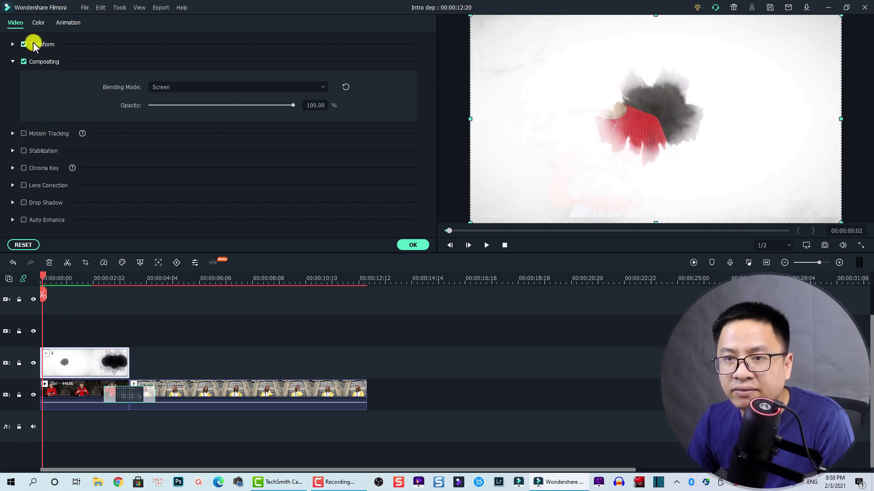
Scale ink clip 4 to 156.69% and move it to X -67.1, Y 27.1.
left_click(11, 44)
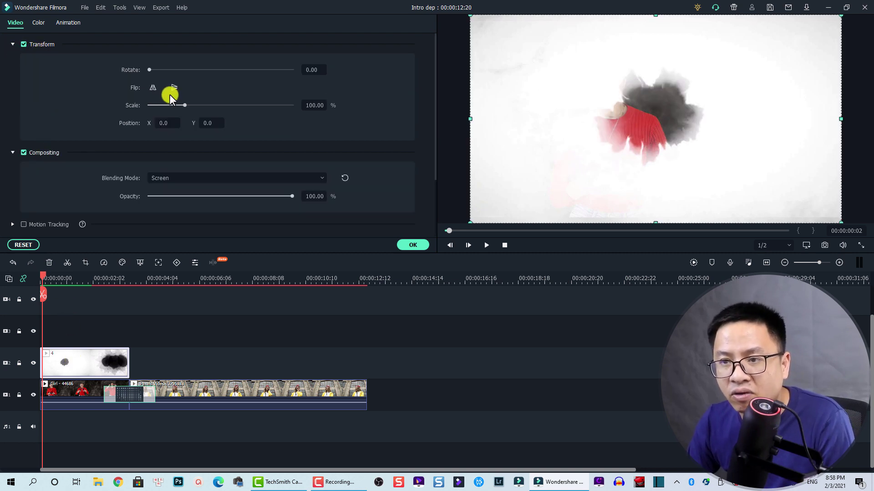
left_click_drag(183, 105, 205, 106)
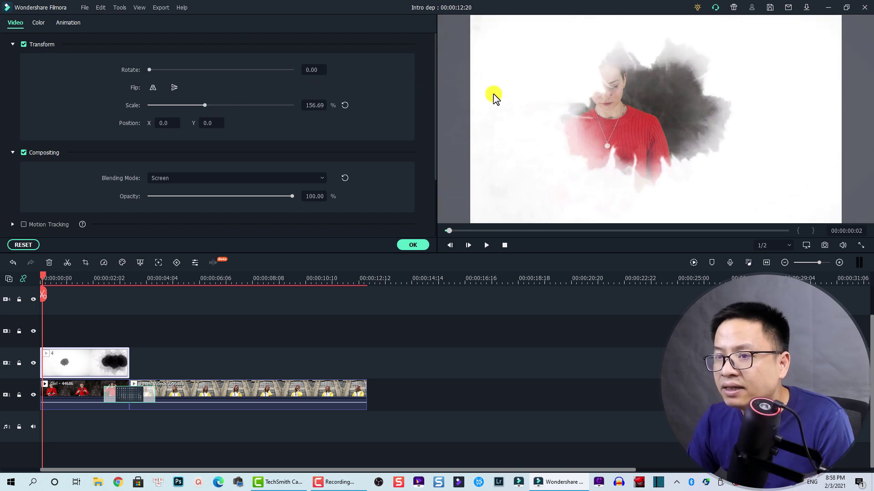
left_click_drag(695, 108, 664, 96)
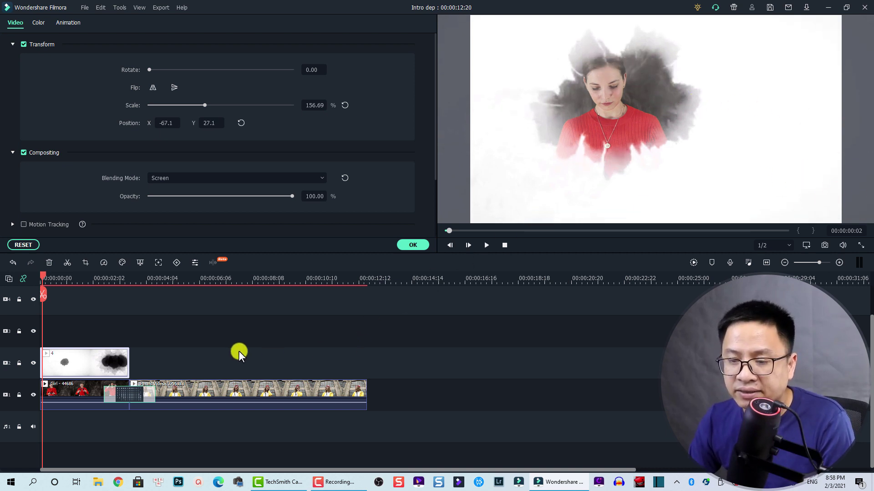
left_click(171, 364)
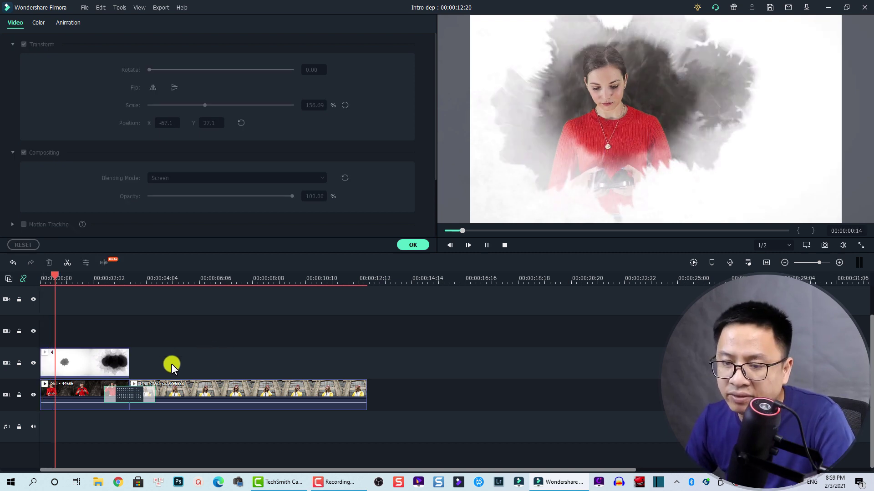
Confirm the clip settings and place ink clip 3 right after clip 4 on track 2.
key("space")
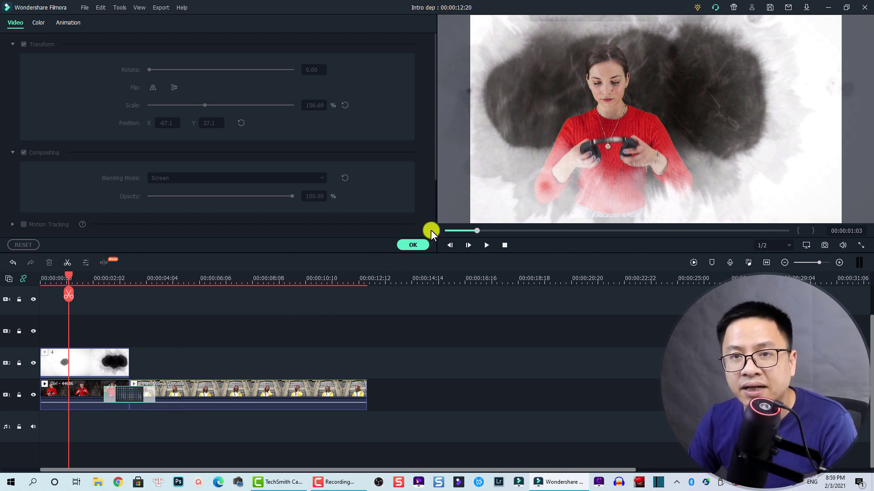
left_click(414, 245)
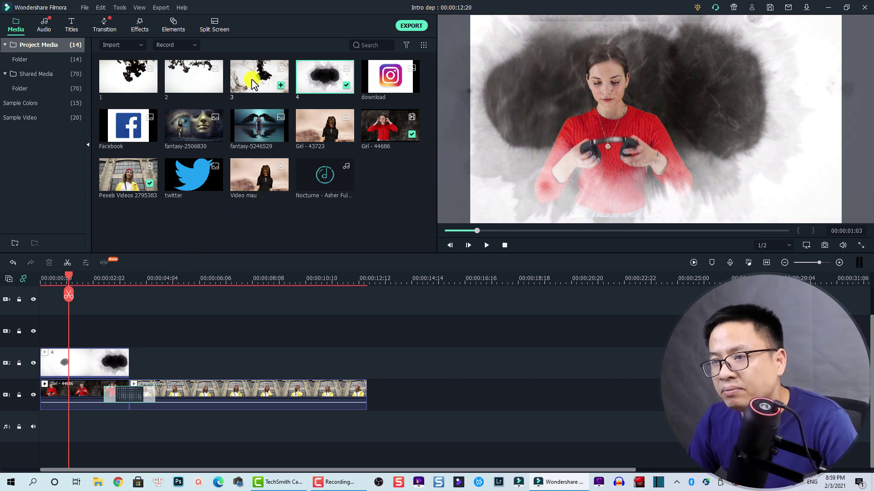
left_click_drag(251, 83, 142, 373)
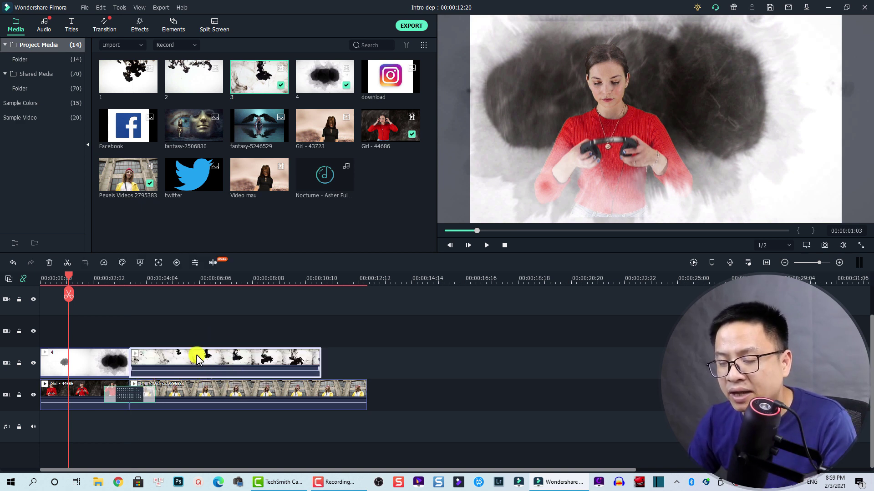
Split ink clip 3 at 00:00:05:04 and delete its blank opening part.
key("space")
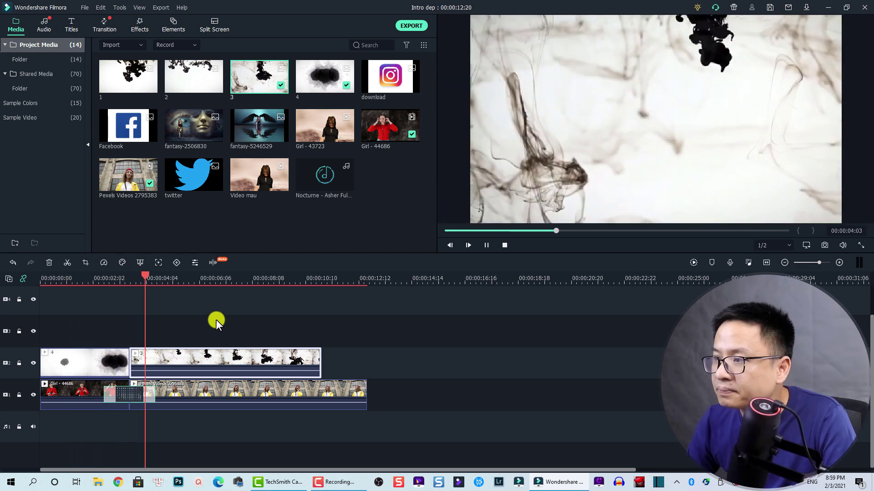
key("space")
key("space")
key("space")
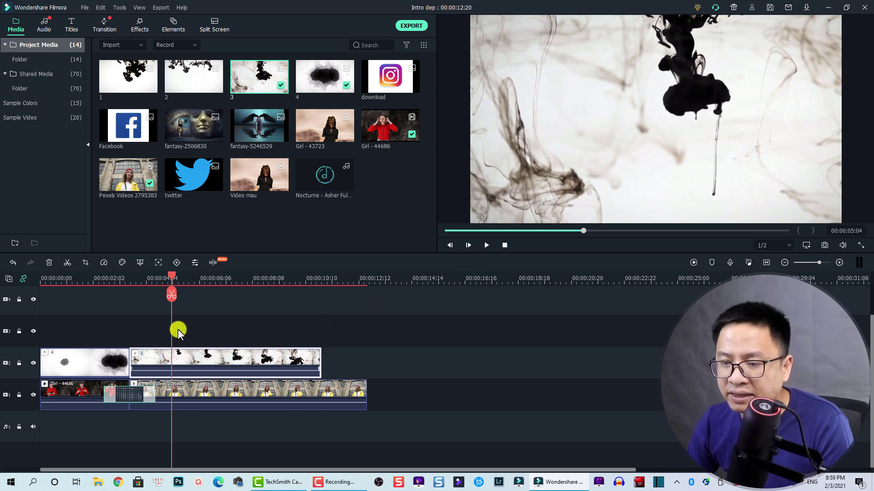
left_click(171, 294)
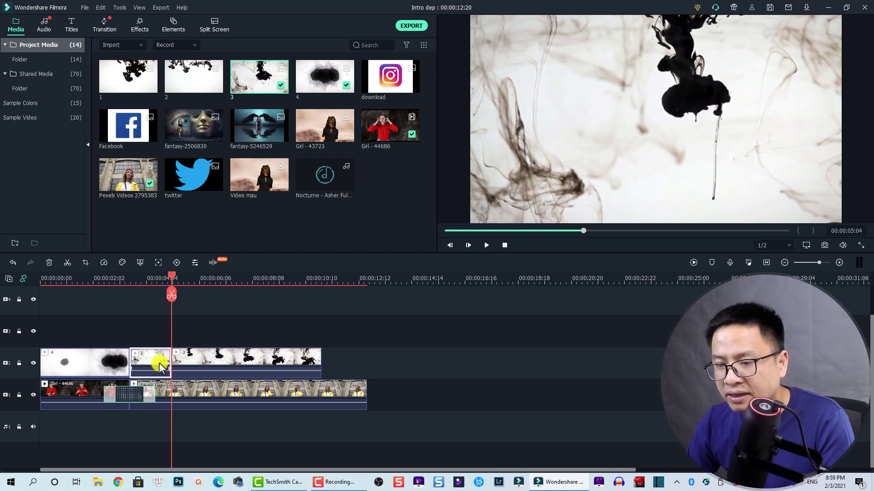
right_click(158, 364)
left_click(209, 72)
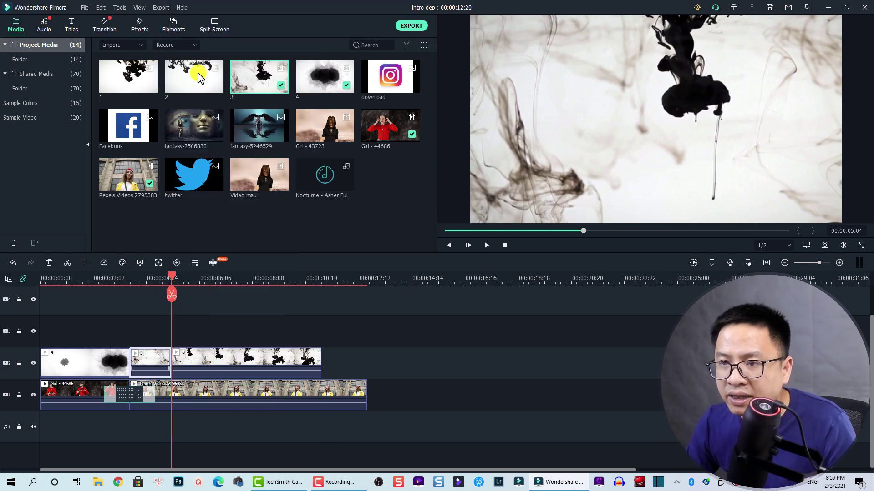
left_click(159, 360)
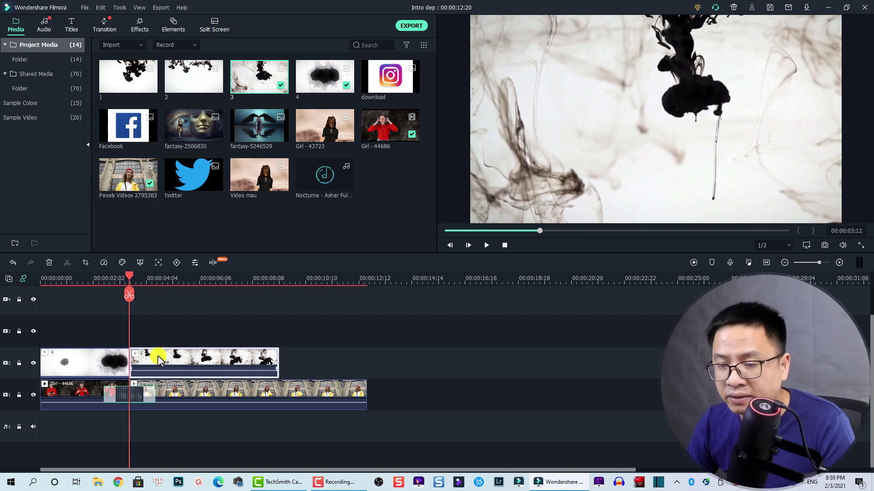
Set ink clip 3's blending mode to Screen and check it at about 4 seconds.
double_click(159, 359)
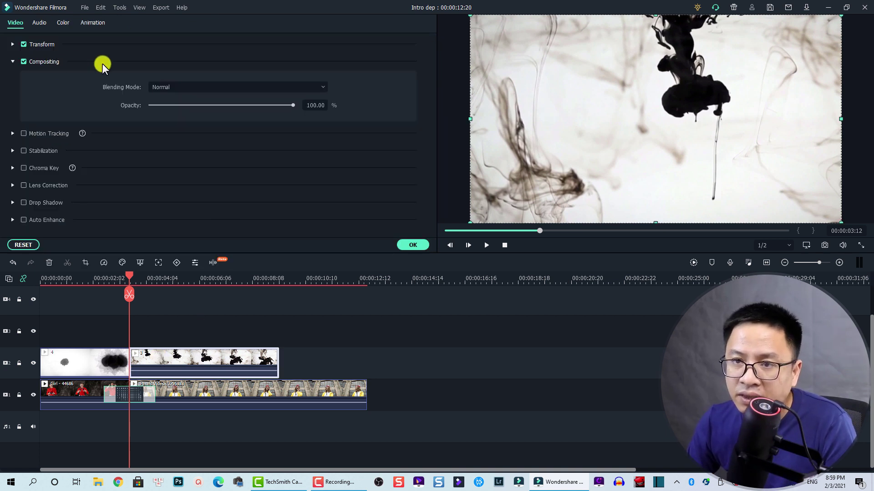
left_click(211, 88)
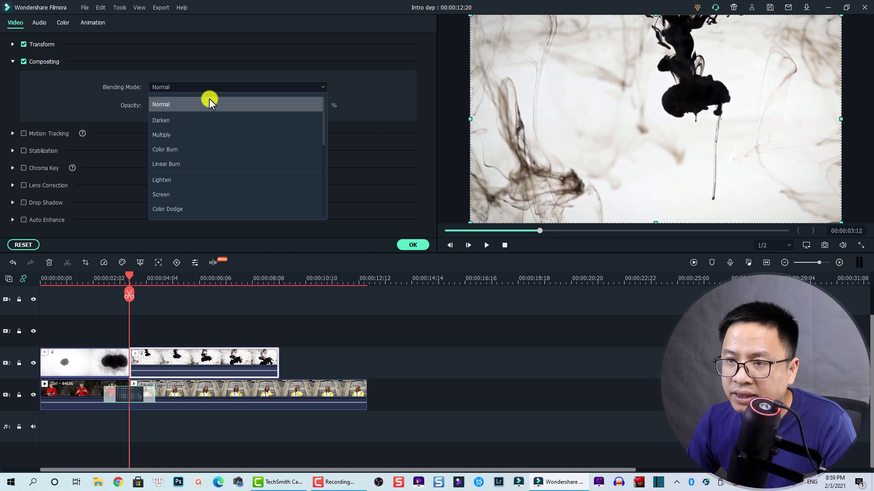
left_click(165, 194)
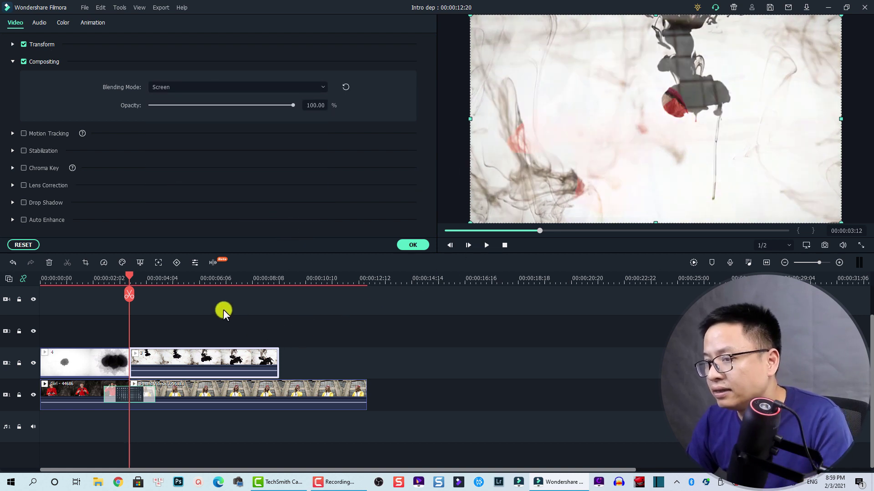
left_click(152, 283)
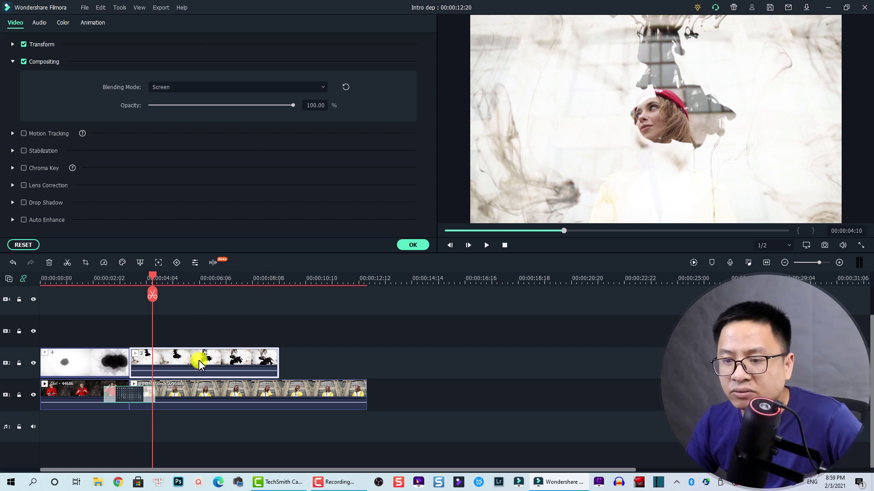
Scale ink clip 3 to 141.40%, move it to X -28.0, and confirm.
left_click(12, 45)
left_click_drag(185, 105, 199, 105)
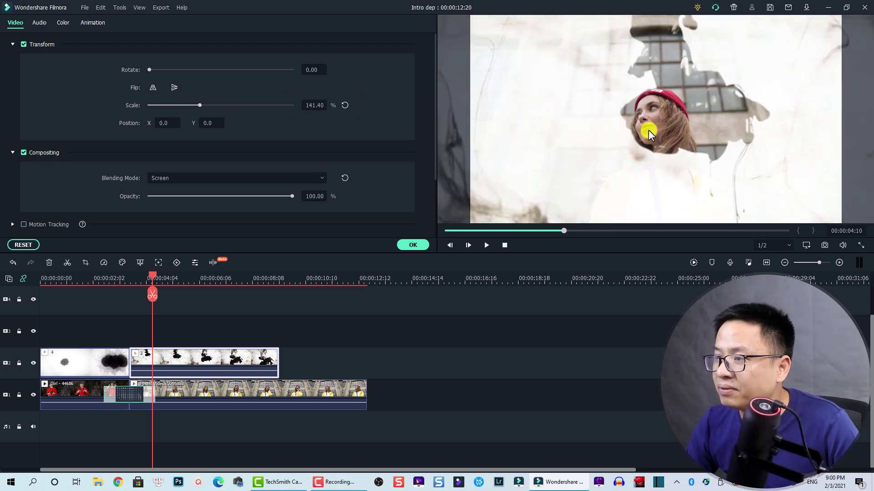
left_click_drag(646, 130, 635, 134)
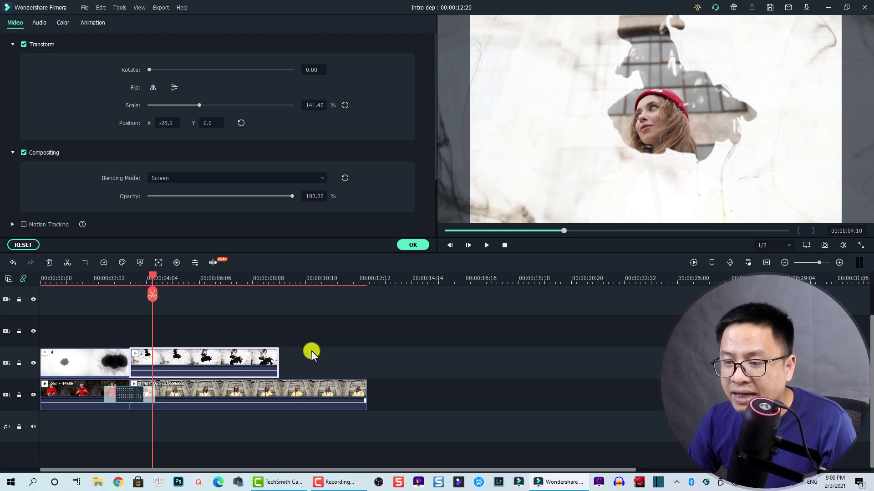
left_click(306, 392)
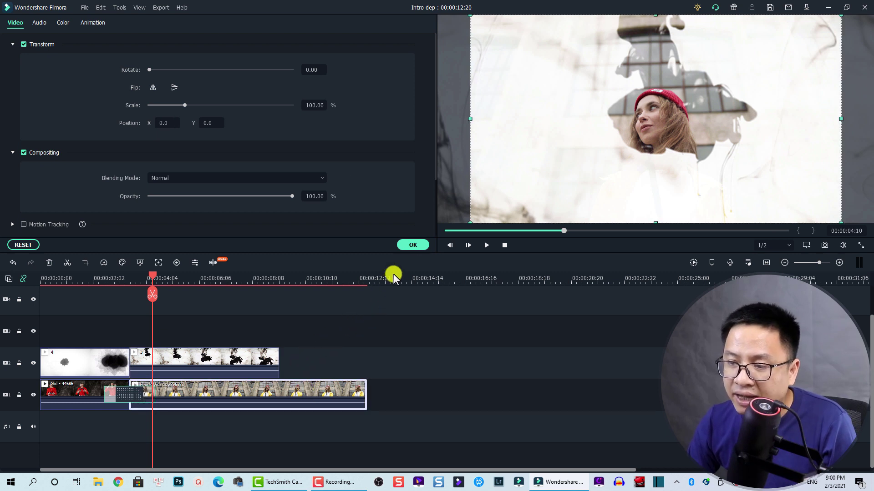
left_click(409, 245)
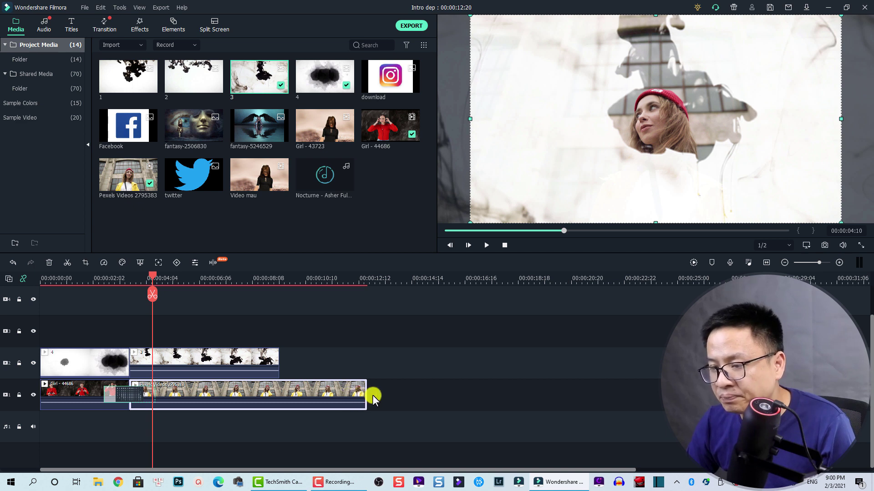
Trim the Pexels clip to end with the ink clip and render the timeline preview.
left_click_drag(365, 394, 279, 390)
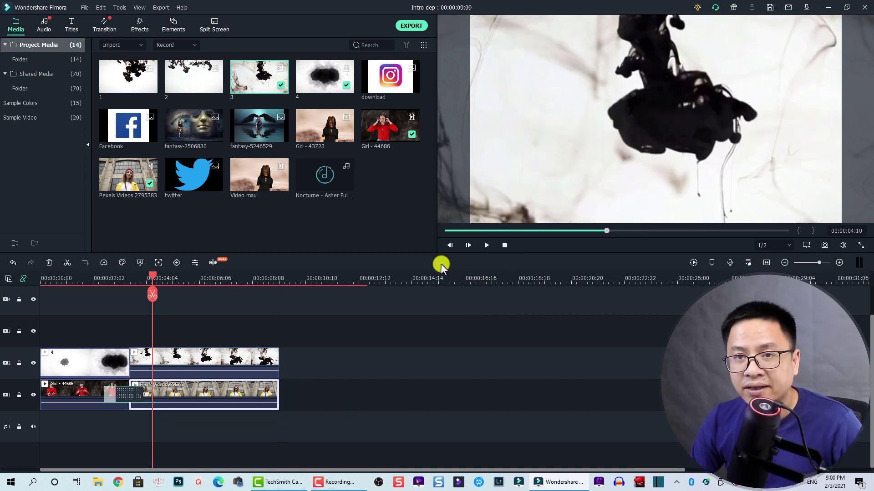
left_click(328, 373)
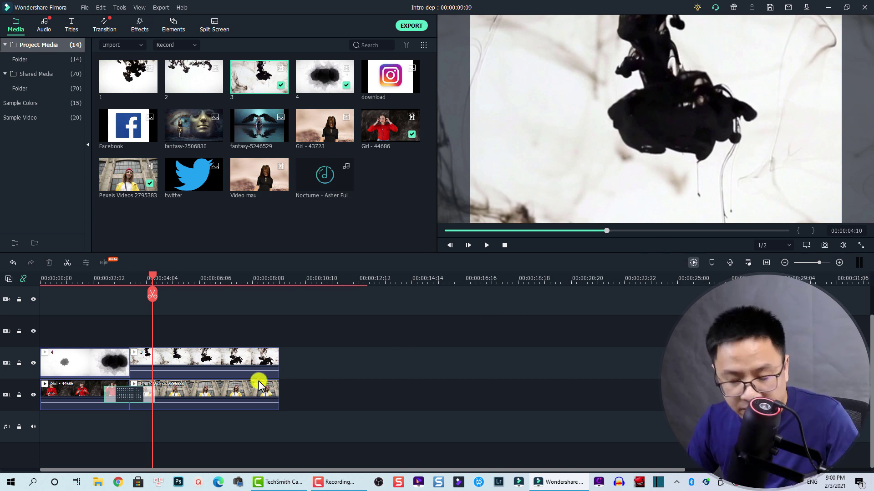
key("Return")
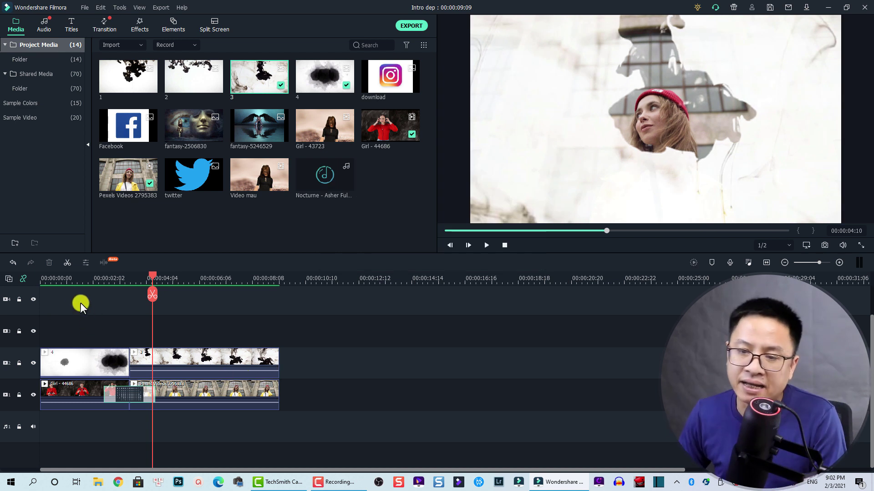
Play the intro back from the very start to review it.
left_click(40, 279)
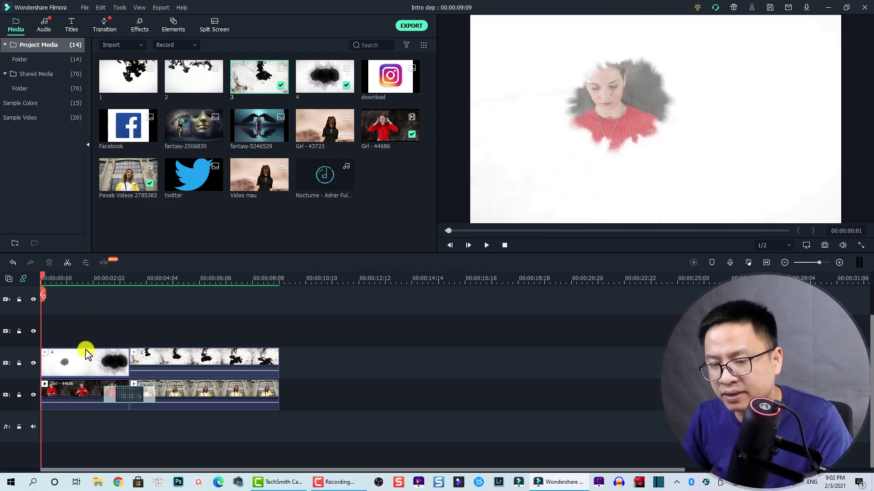
key("space")
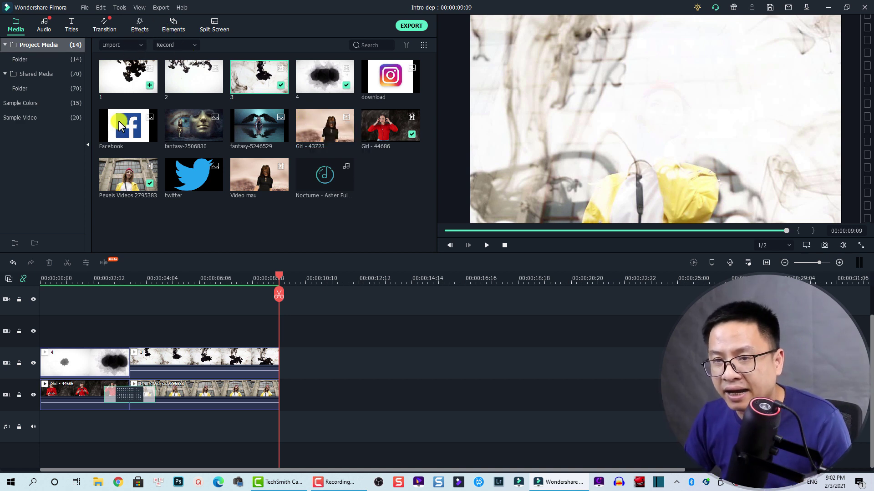
left_click(71, 28)
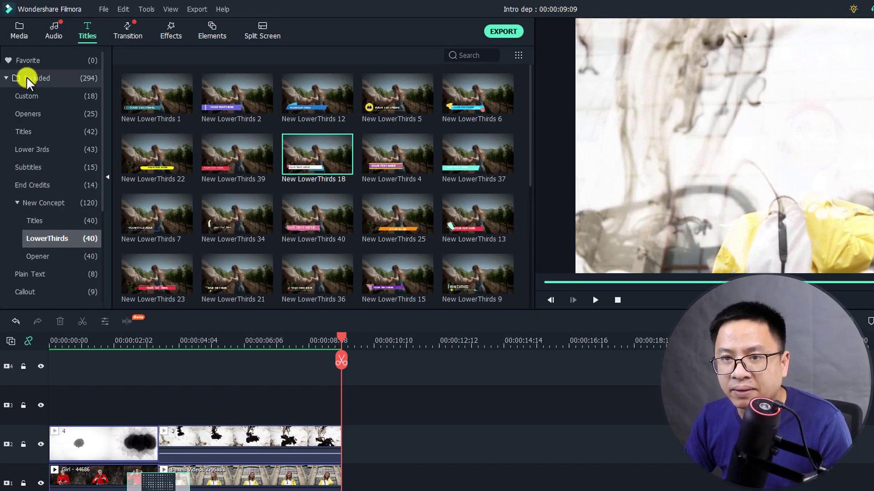
Add New LowerThirds 18 from Titles > New Concept > LowerThirds onto track 3.
left_click(27, 82)
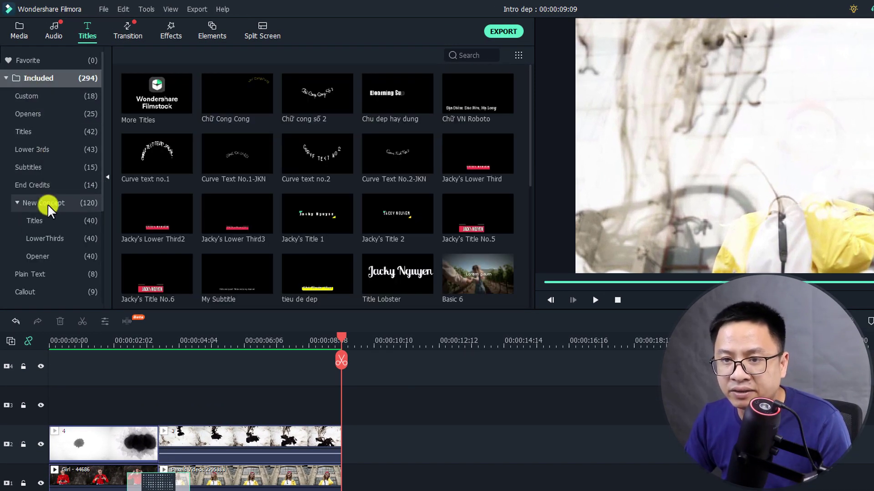
left_click(35, 203)
left_click(19, 203)
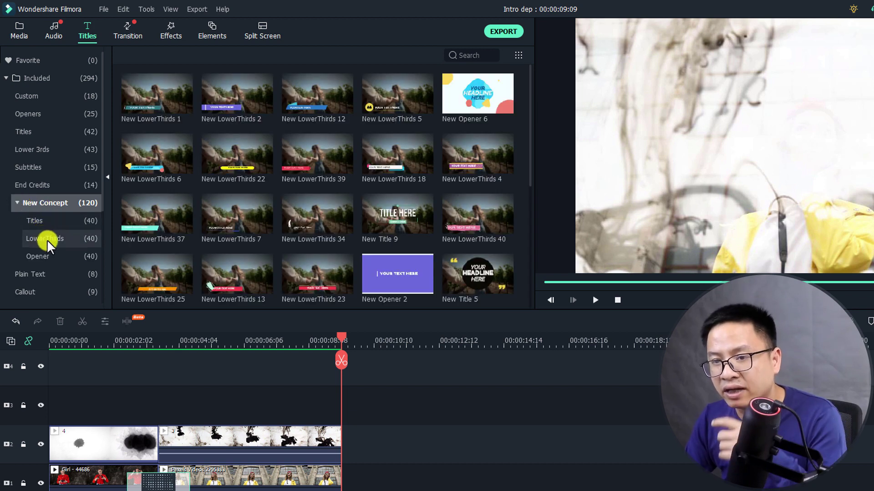
left_click(47, 241)
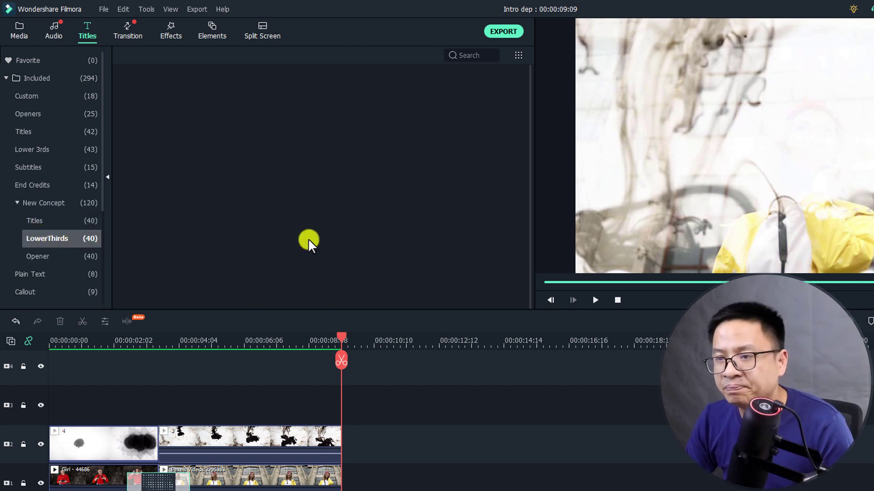
scroll(450, 203, "down", 3)
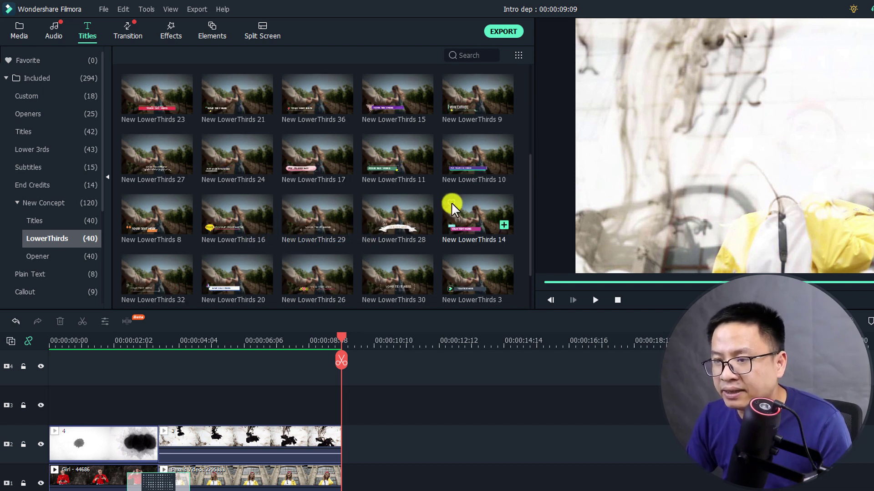
scroll(454, 210, "up", 3)
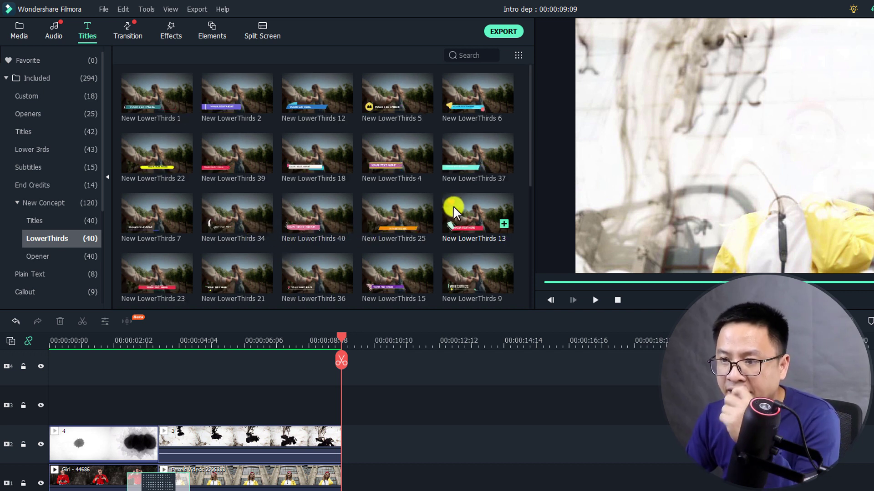
left_click(317, 169)
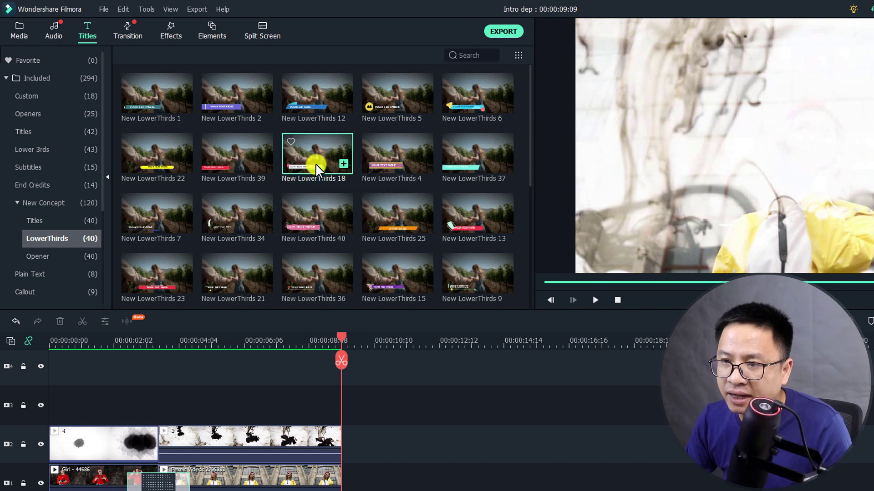
left_click_drag(317, 166, 115, 406)
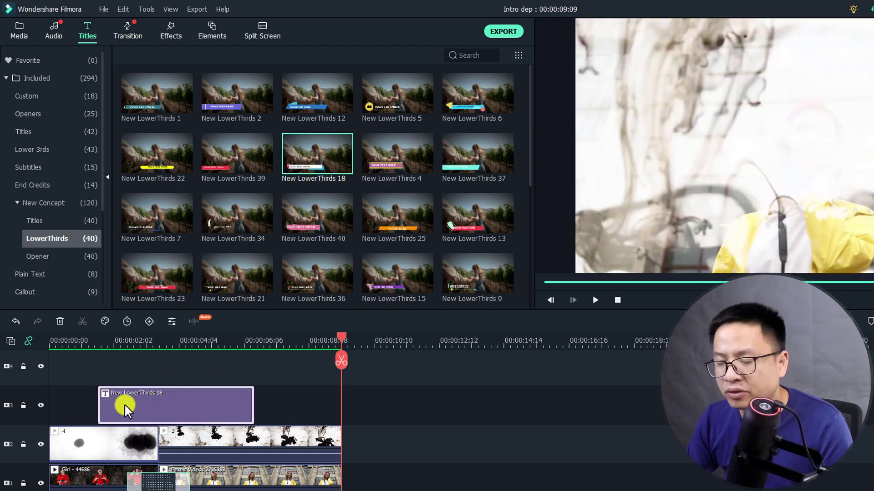
Preview the lower third animating in and select its text in the preview.
left_click(120, 348)
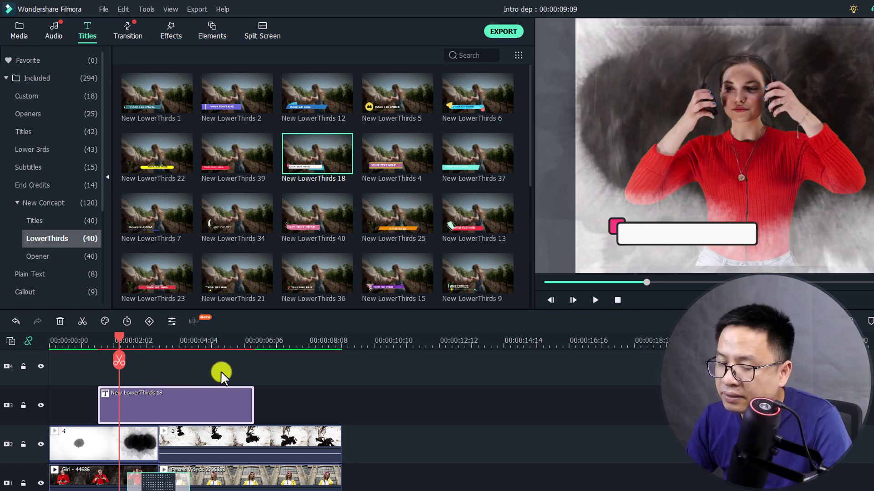
key("space")
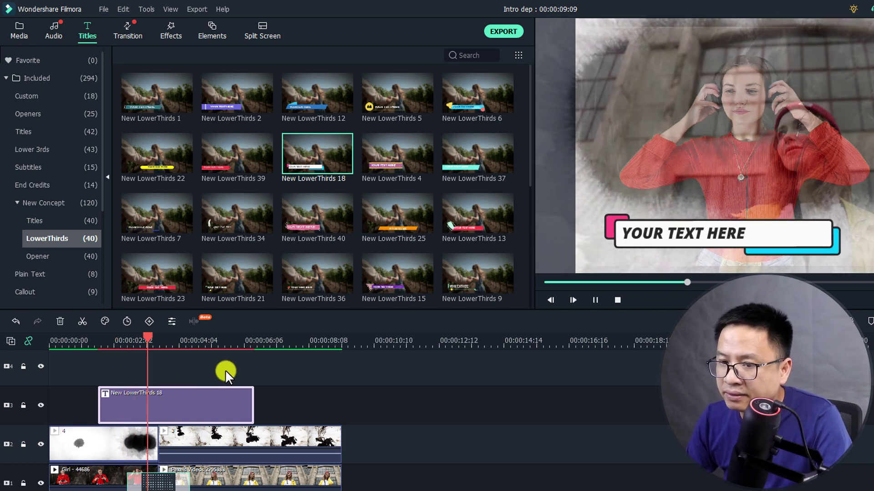
key("space")
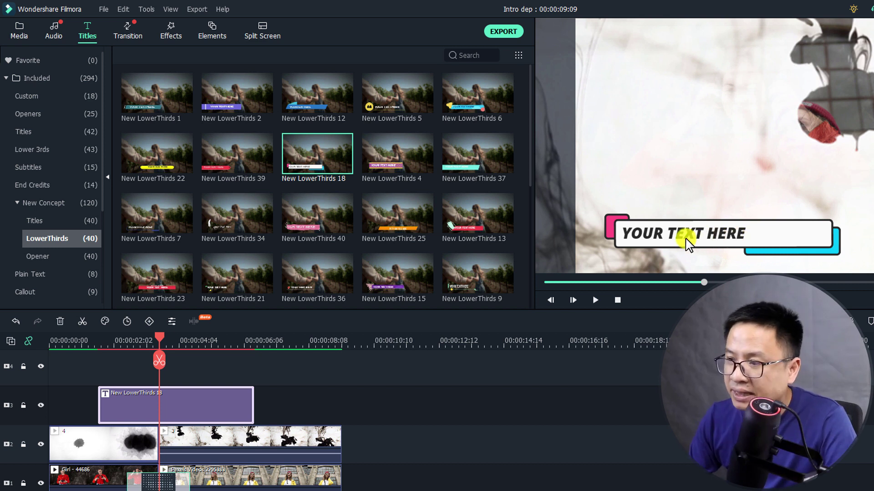
left_click(672, 237)
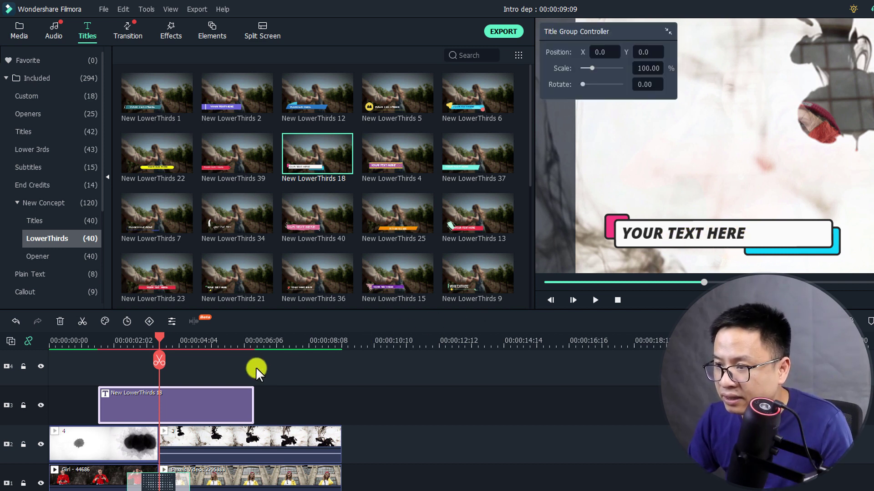
left_click(684, 232)
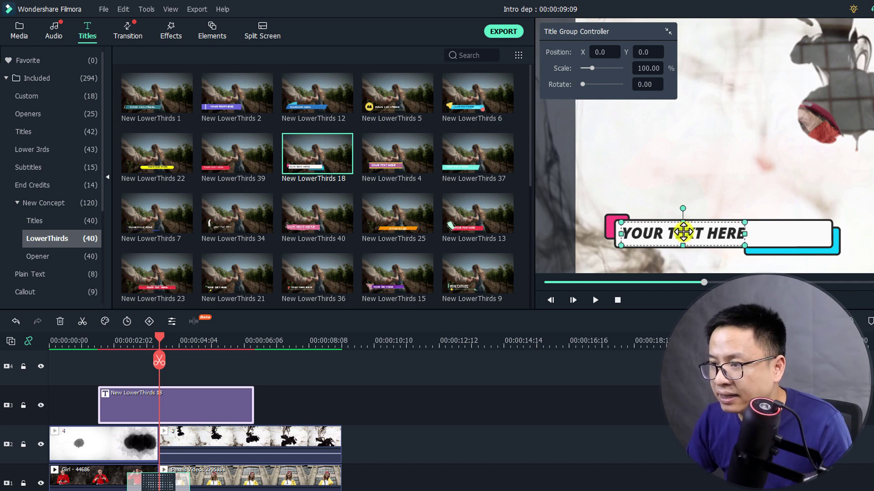
Replace the placeholder 'YOUR TEXT HERE' with the creator's Instagram handle.
double_click(683, 233)
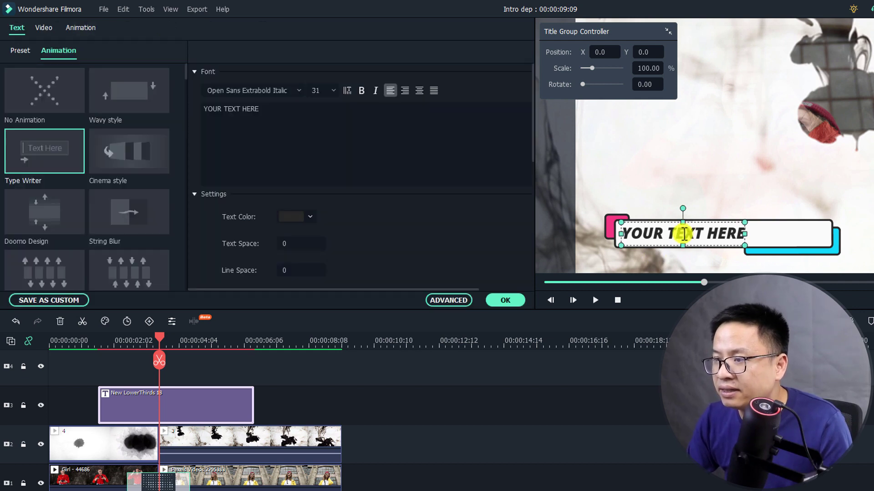
left_click(319, 127)
key("ctrl+a")
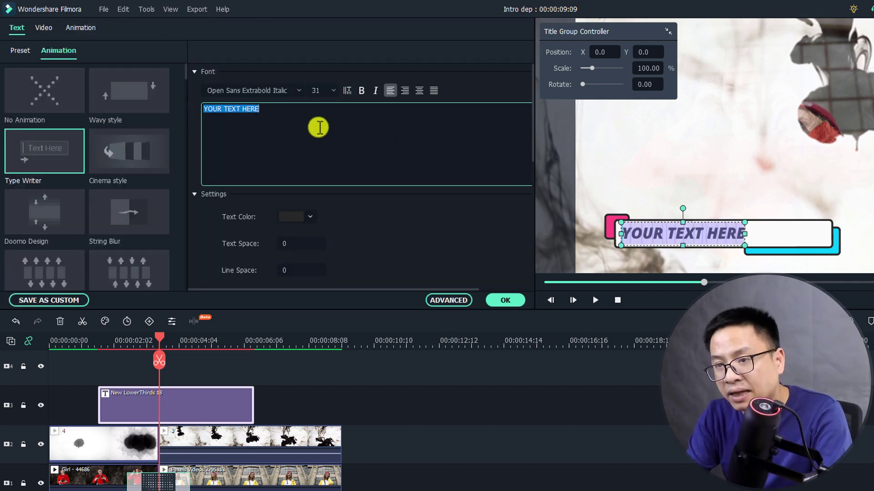
key("BackSpace")
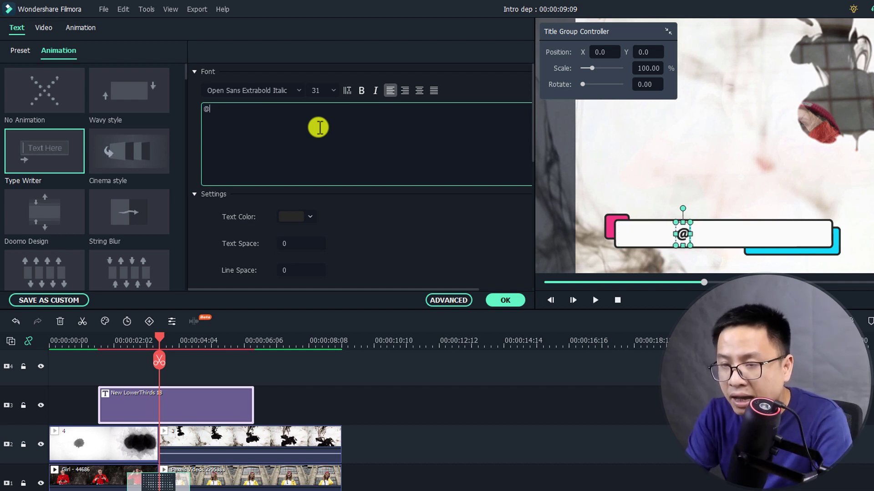
type("@jac")
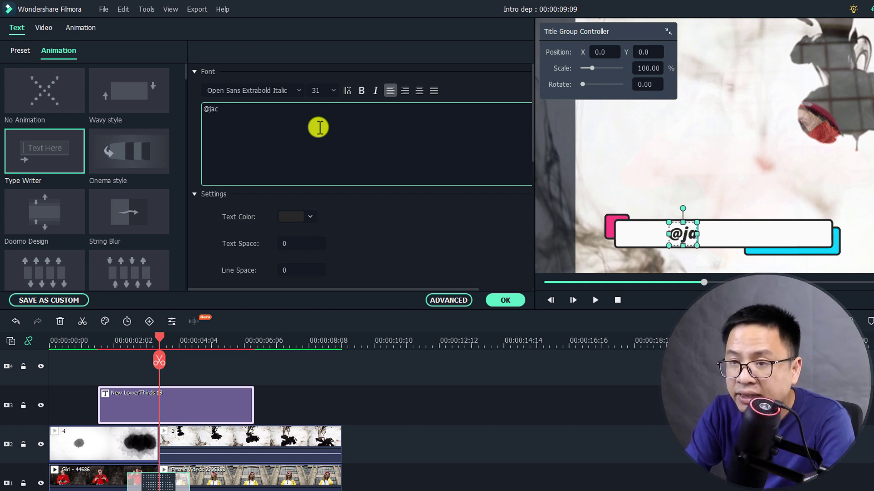
type("ky")
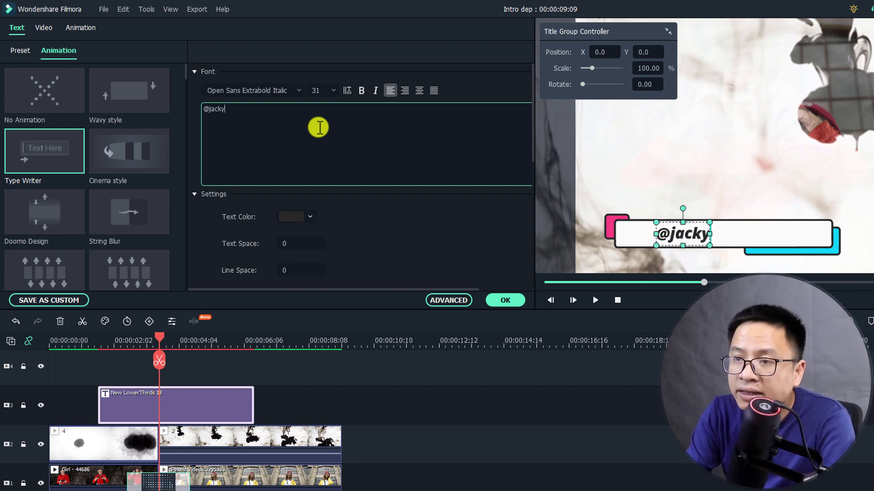
type("_nguyen")
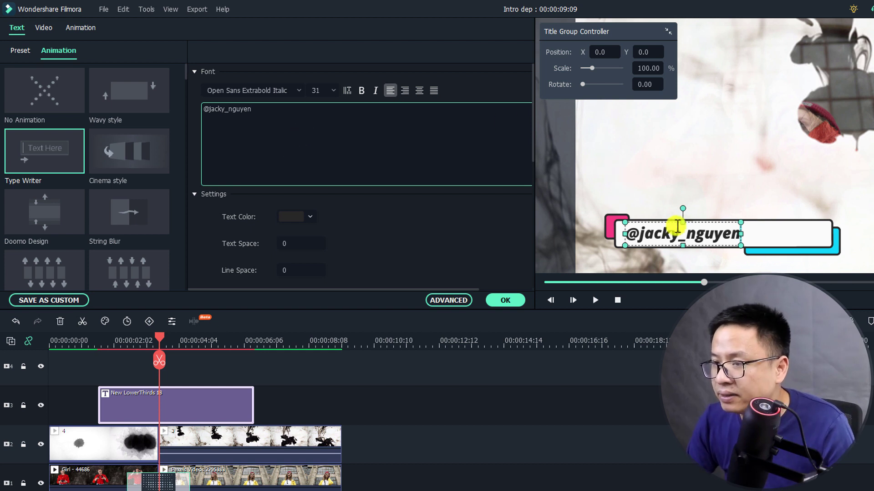
Shift the title right to Position X 13.0 and confirm the title edit.
left_click_drag(625, 232, 633, 232)
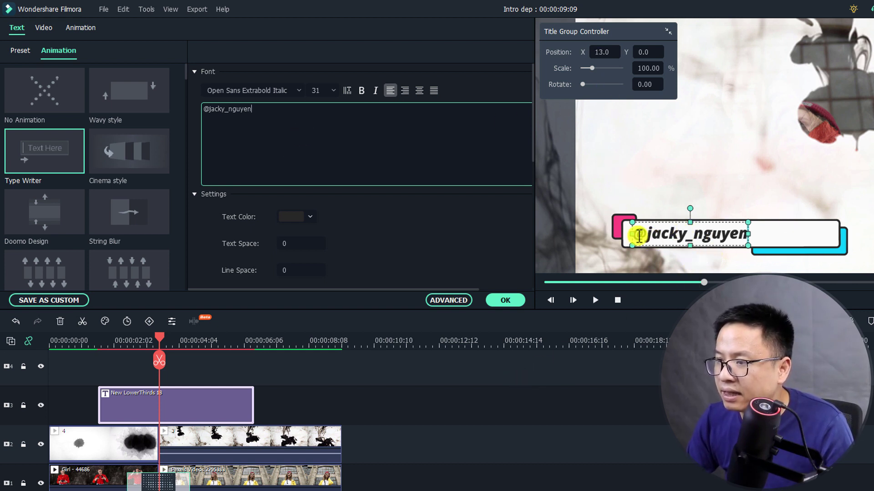
left_click_drag(630, 238, 690, 239)
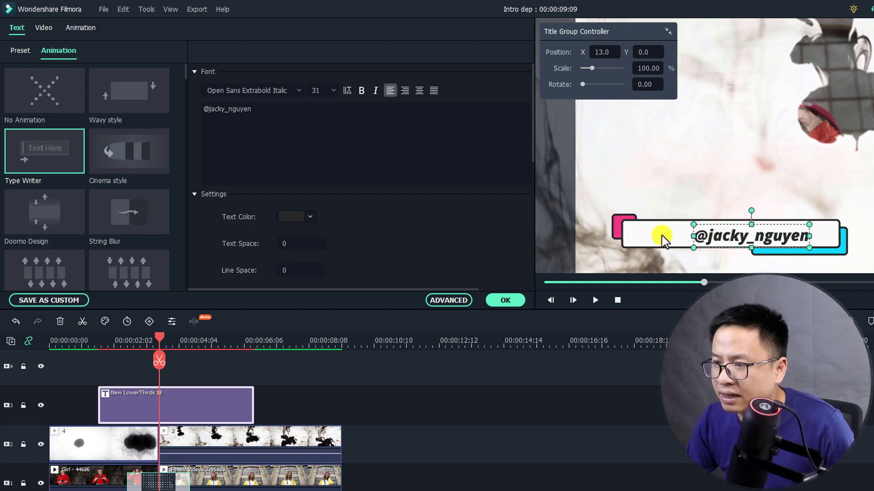
left_click(504, 300)
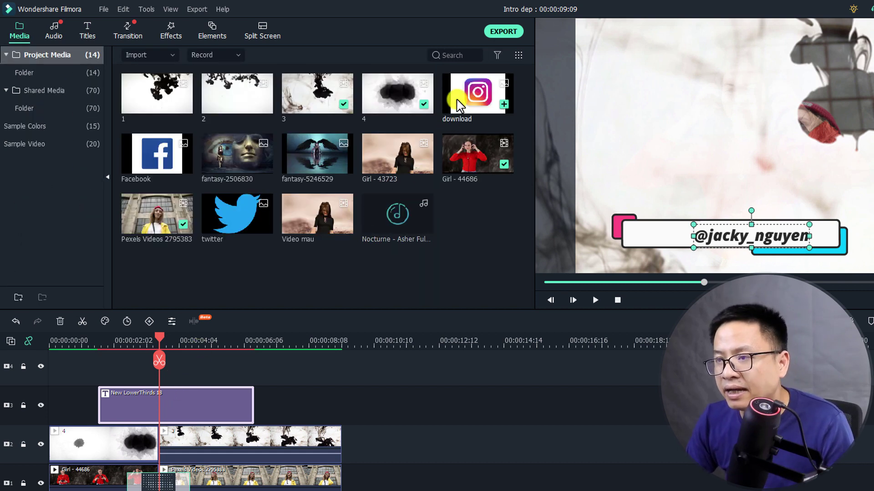
Place the 'download' Instagram image on track 4 and stretch it to the title's length.
left_click(462, 108)
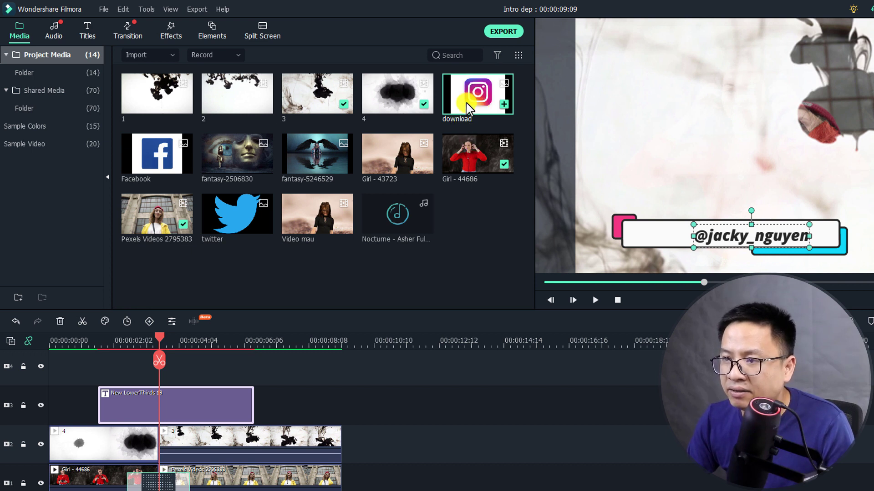
left_click_drag(465, 107, 132, 382)
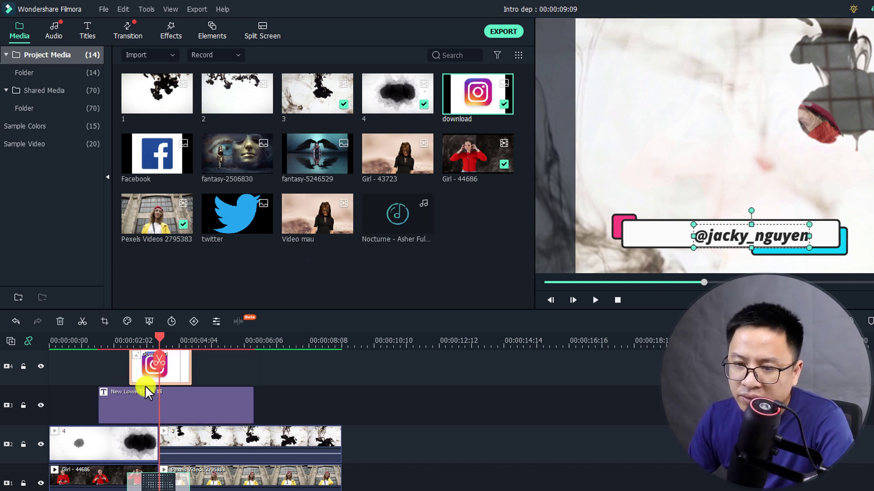
left_click_drag(191, 372, 252, 370)
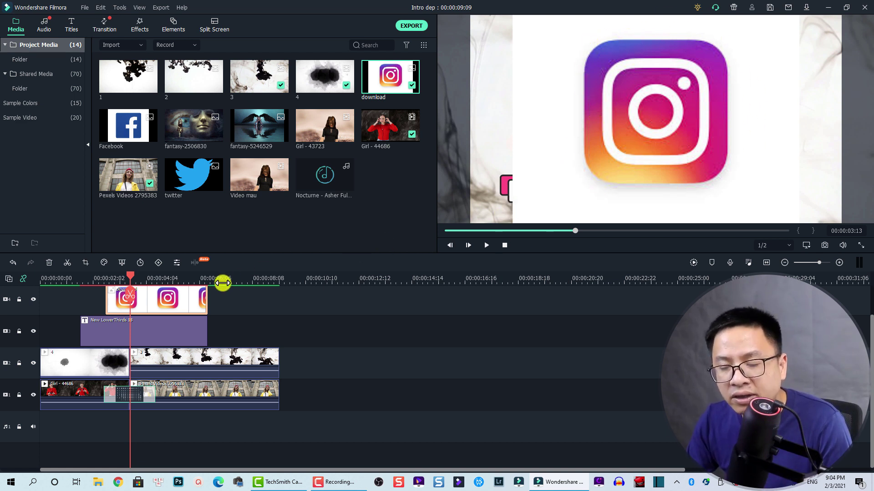
Crop the Instagram image with a Custom ratio to 145 x 142 around the logo.
left_click(85, 263)
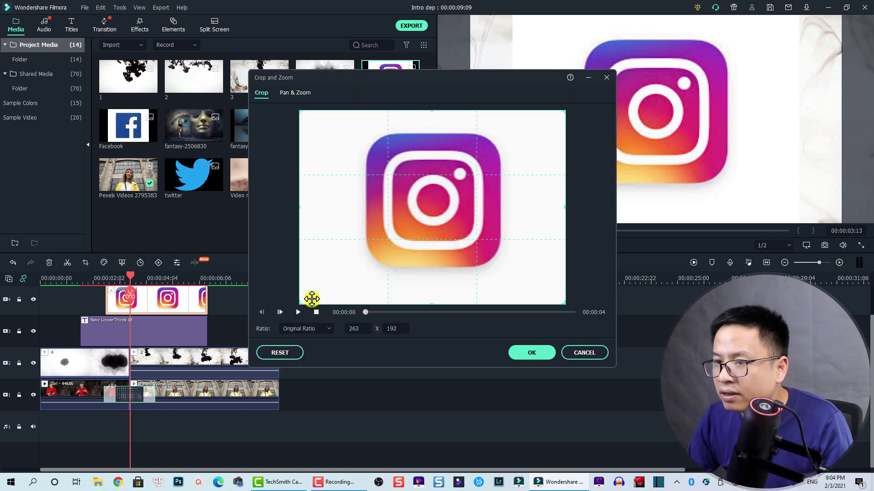
left_click(303, 328)
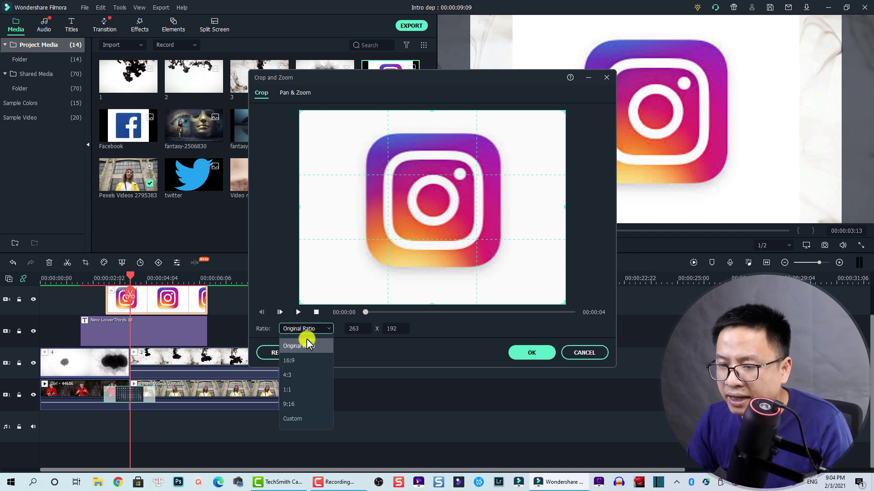
left_click(296, 419)
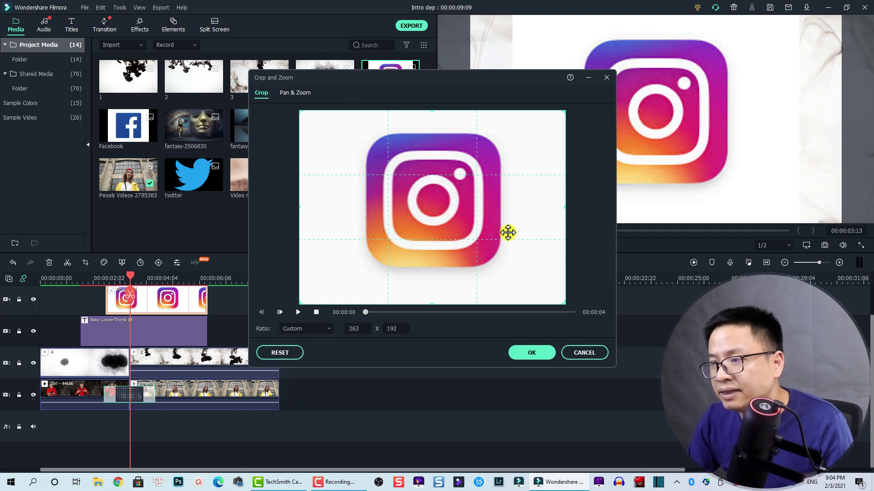
left_click_drag(299, 111, 360, 130)
left_click_drag(564, 304, 504, 273)
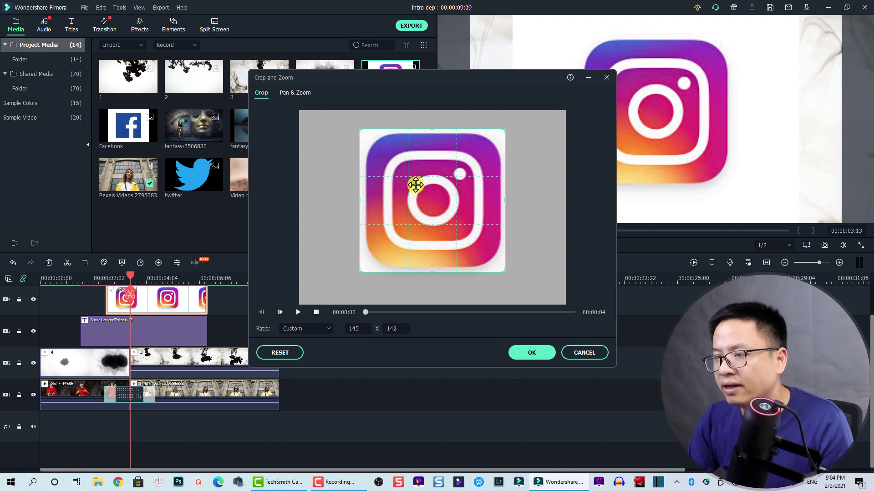
left_click(531, 355)
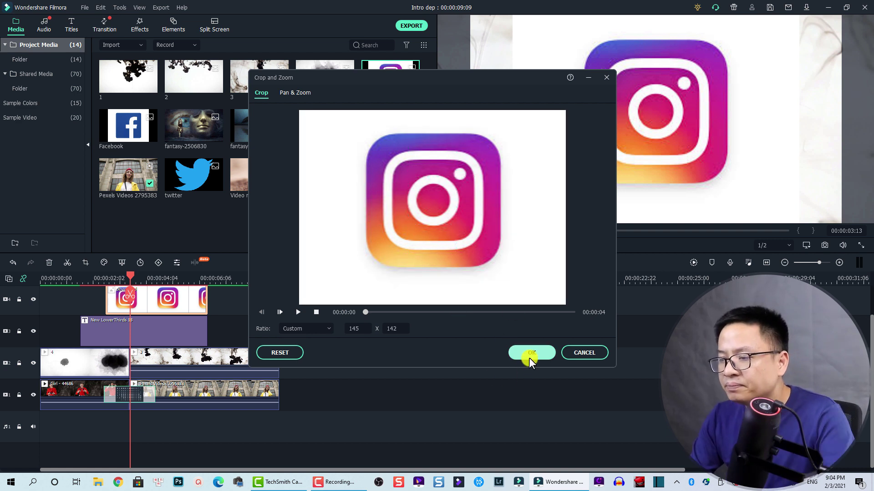
left_click(528, 353)
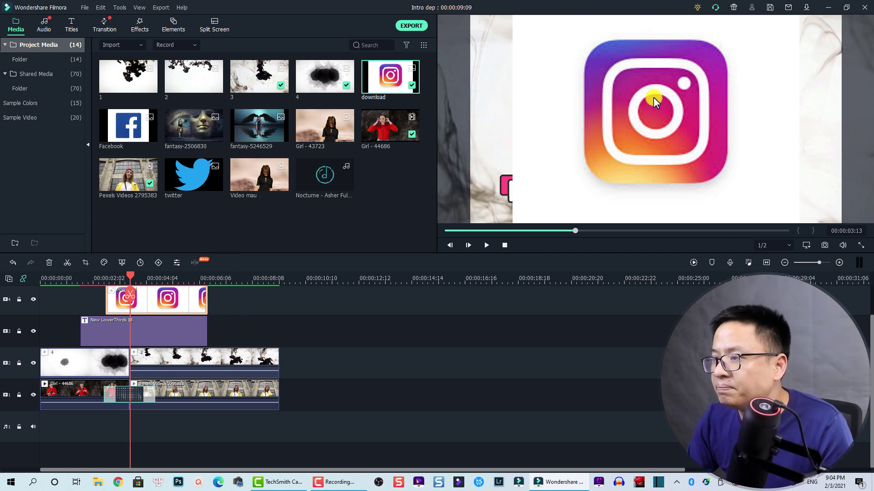
Drag the Utility effect Image Mask onto the Instagram clip on track 4.
left_click(144, 291)
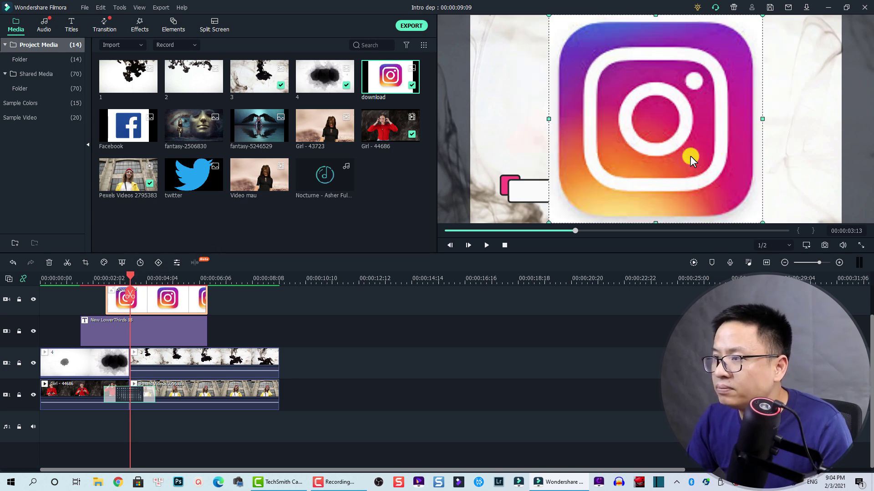
left_click(138, 23)
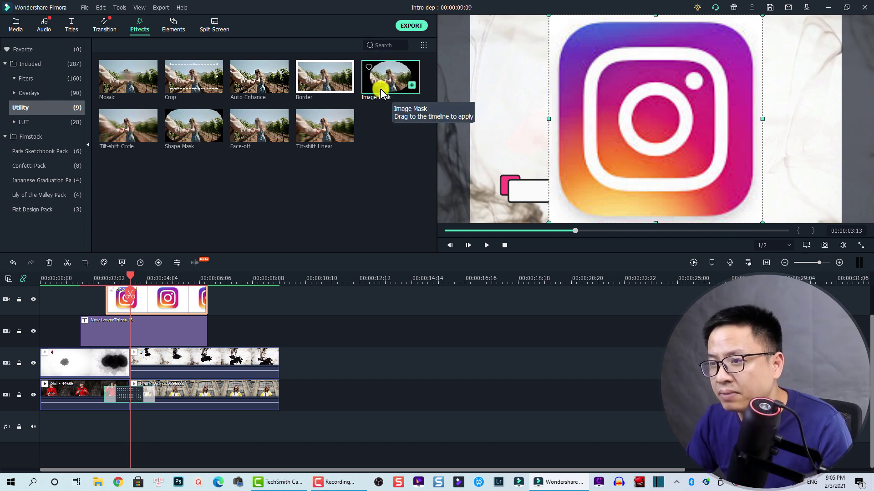
left_click_drag(381, 89, 140, 307)
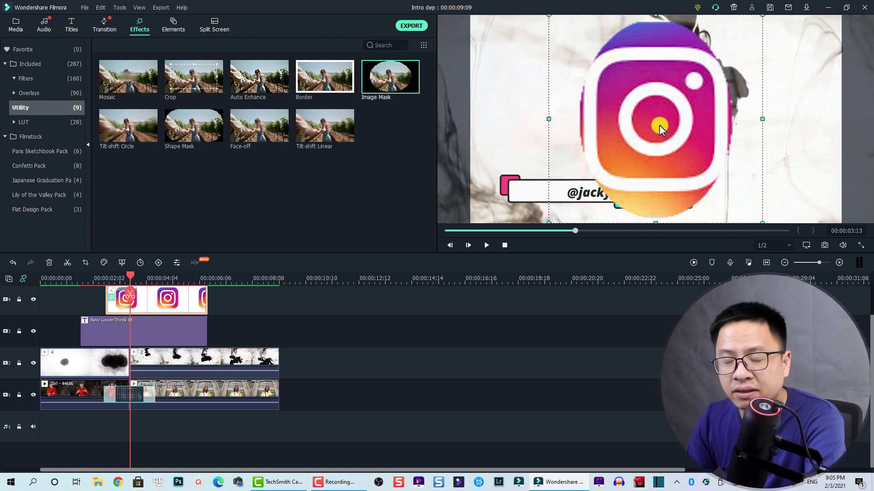
double_click(160, 304)
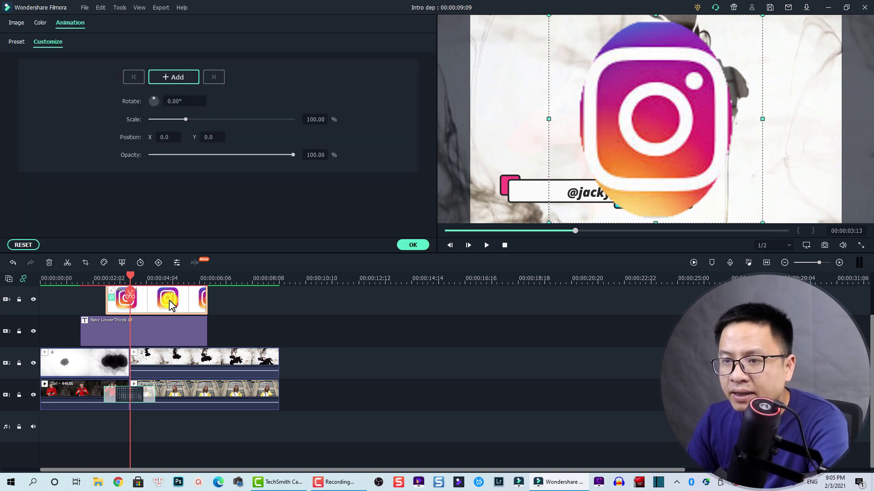
Switch the Image Mask to the fourth, rectangular preset so the whole icon shows.
left_click(17, 23)
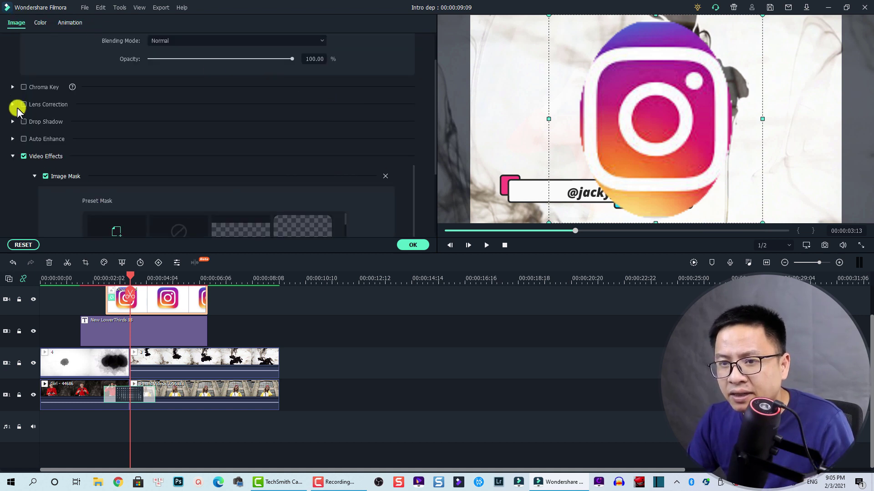
scroll(55, 162, "down", 3)
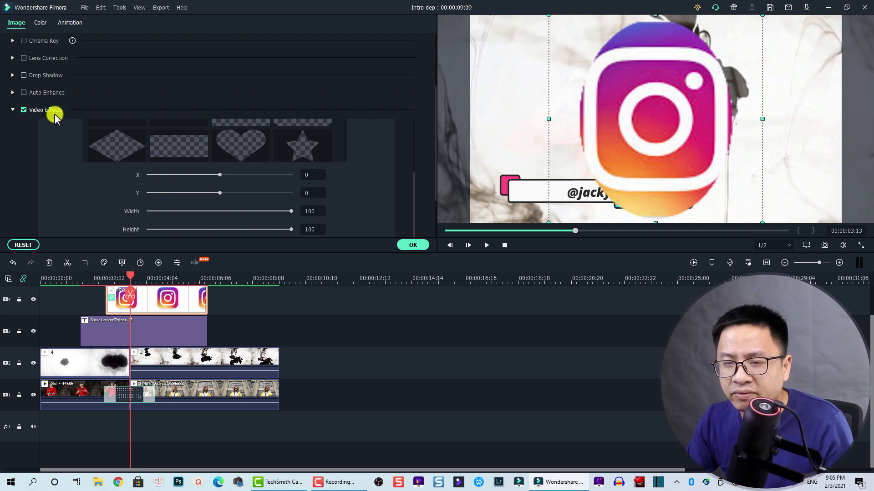
scroll(73, 130, "up", 2)
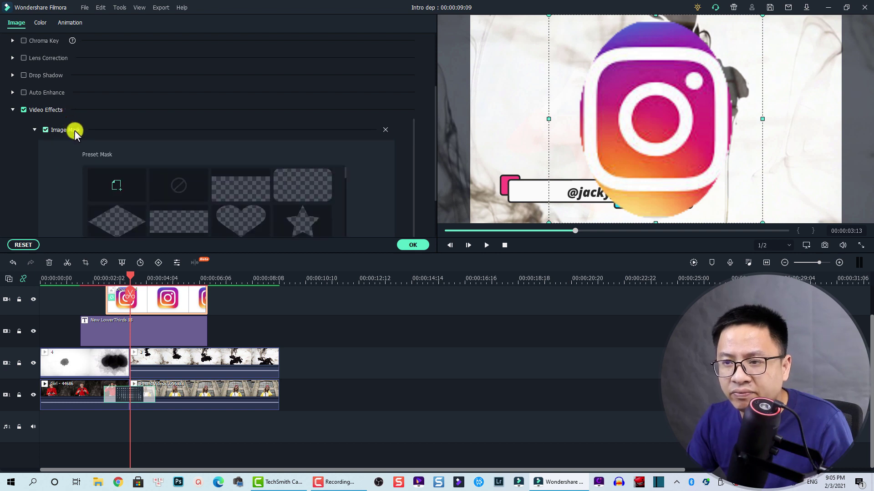
left_click(304, 184)
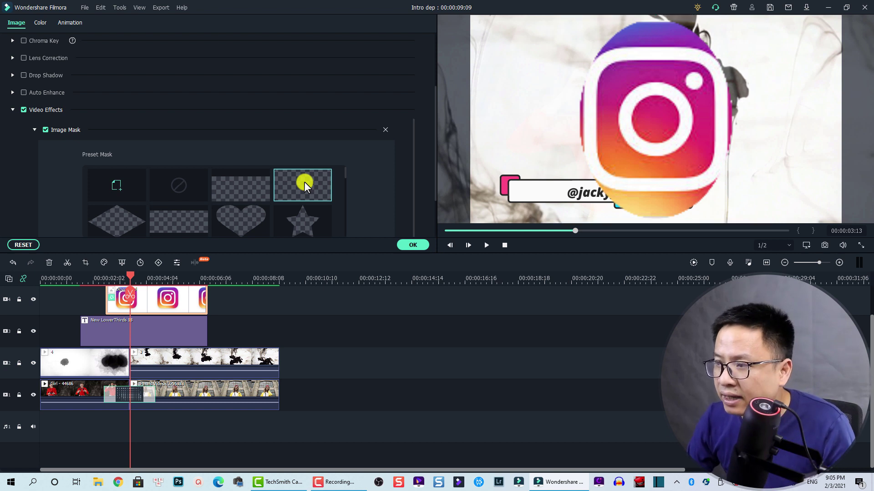
left_click(304, 183)
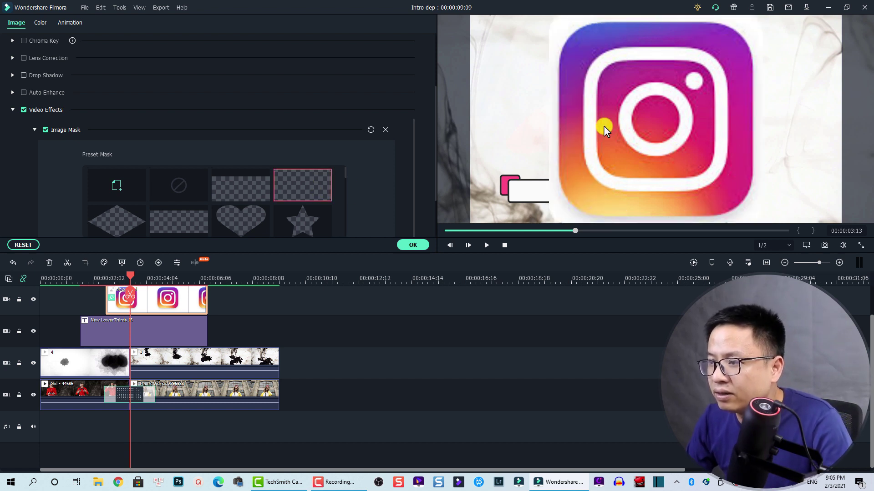
left_click(414, 244)
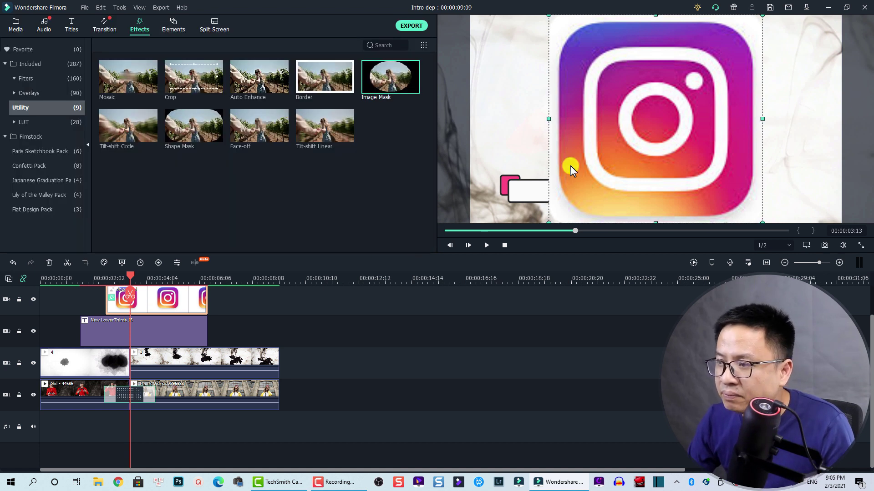
Shrink the Instagram logo to icon size at the left end of the lower-third bar.
left_click_drag(762, 15, 651, 123)
mouse_move(546, 191)
left_mouse_down()
mouse_move(533, 203)
mouse_move(554, 209)
mouse_move(533, 196)
left_mouse_up()
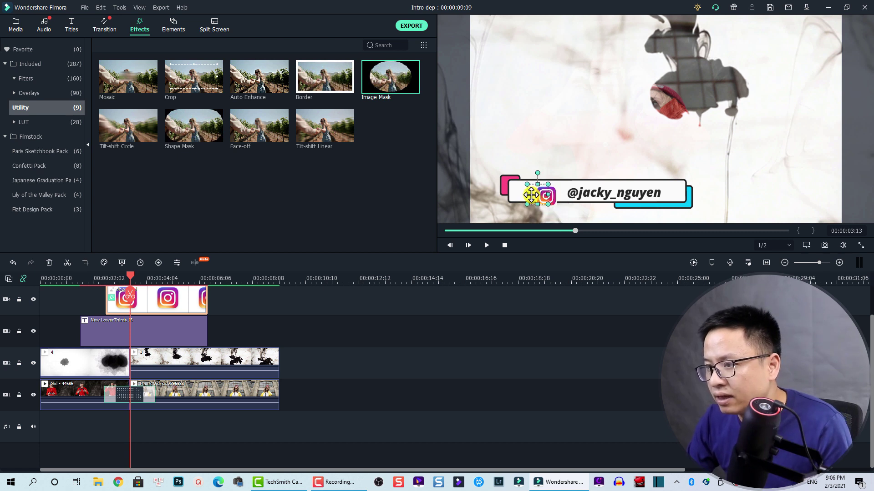
mouse_move(530, 196)
left_mouse_down()
mouse_move(522, 190)
mouse_move(528, 194)
left_mouse_up()
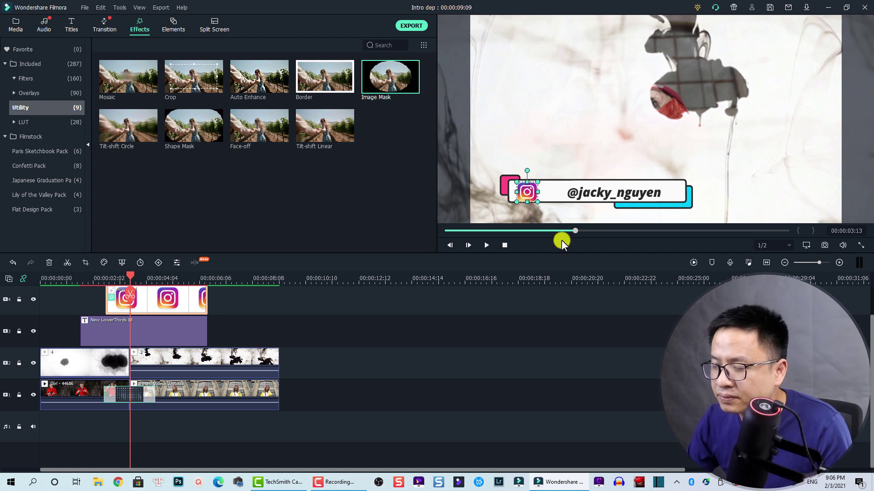
left_click(587, 150)
left_click(531, 194)
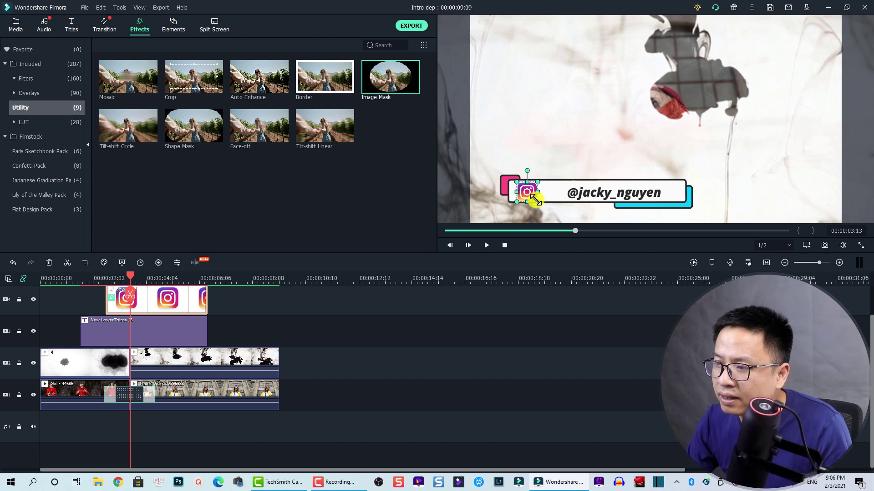
left_click_drag(535, 199, 533, 197)
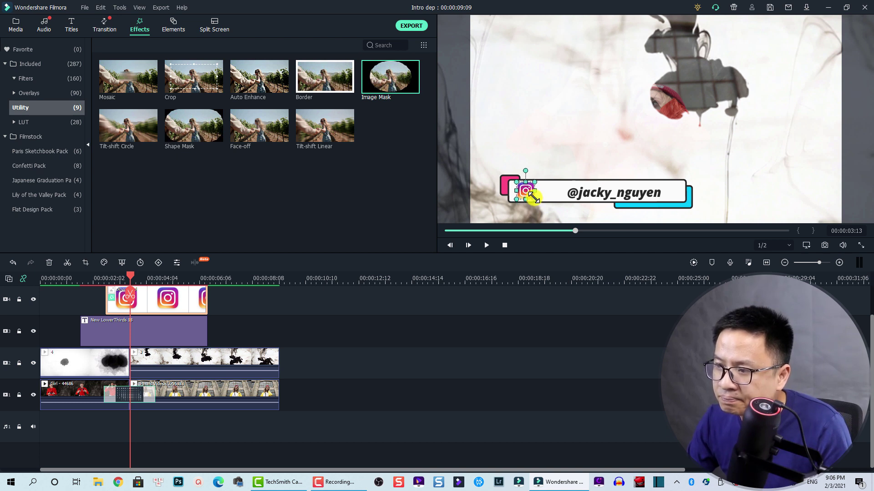
Move the handle text left and narrow the lower-third box to fit it.
left_click(587, 196)
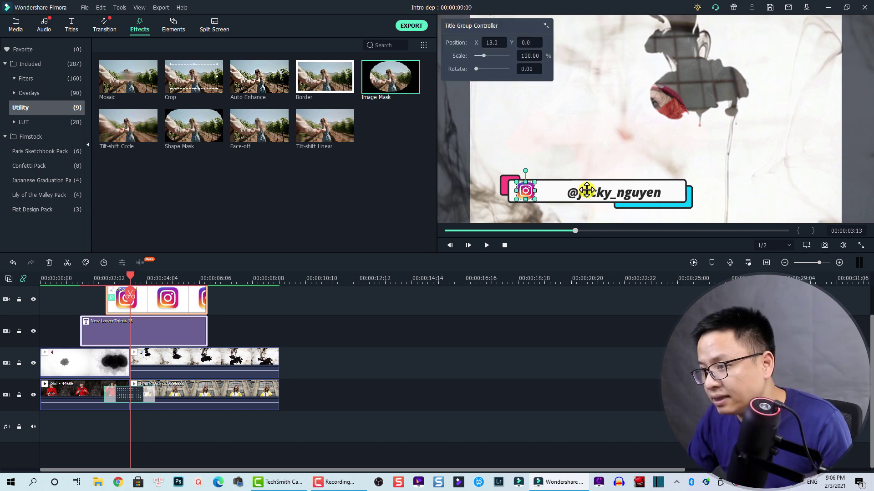
left_click_drag(566, 189, 560, 188)
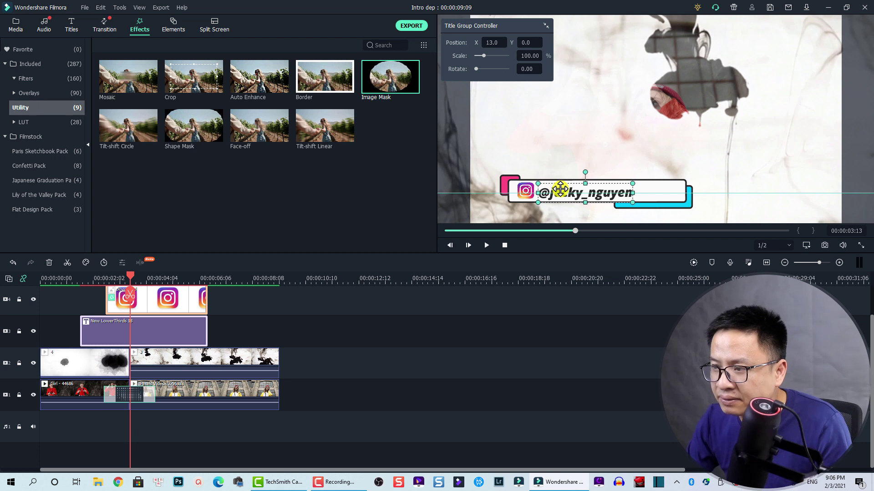
left_click(670, 200)
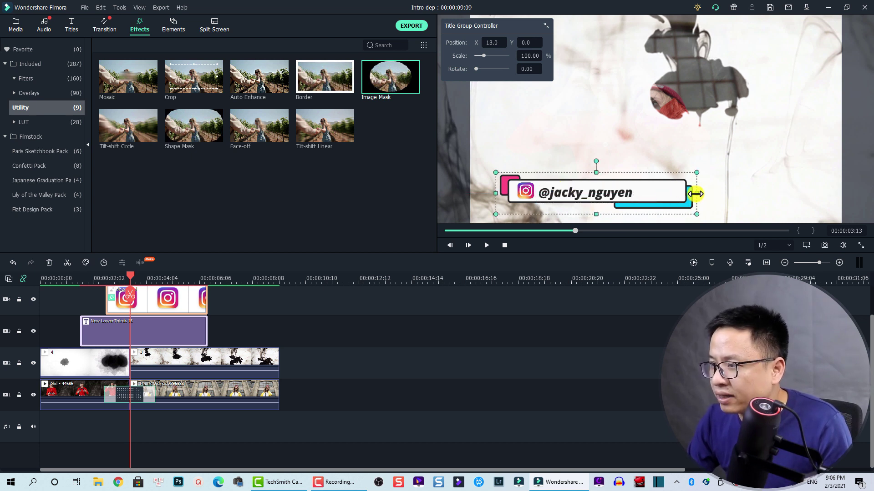
left_click_drag(695, 194, 646, 201)
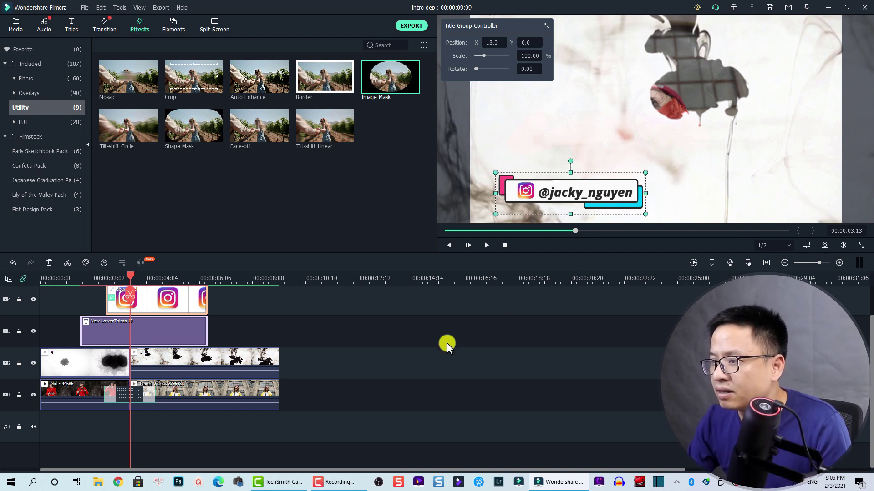
left_click(270, 332)
Replay the preview from about 00:00:01:04 to check the lower third.
left_click(69, 280)
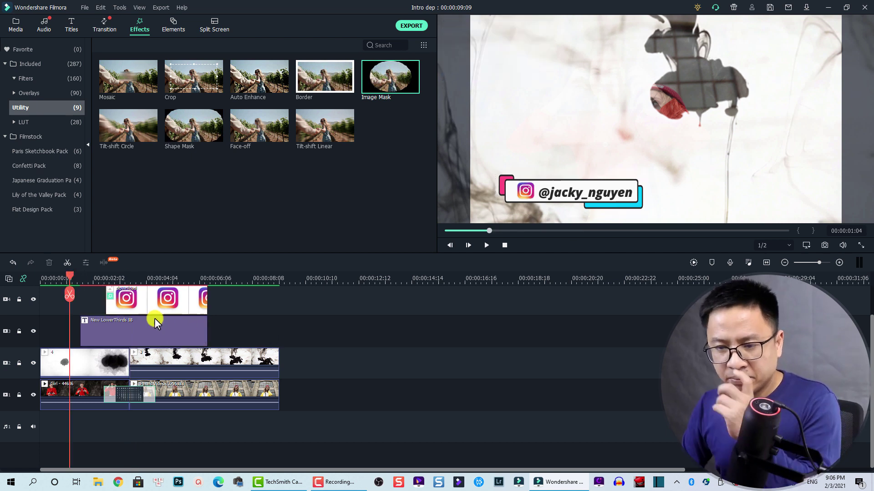
key("space")
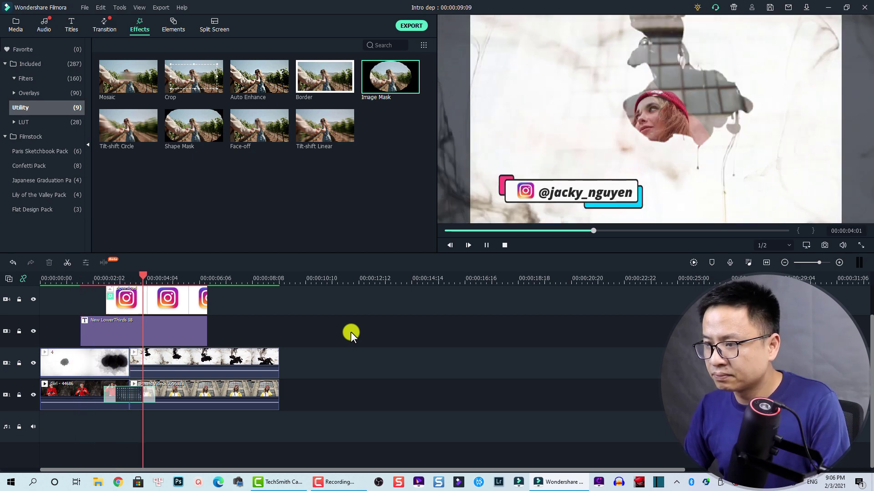
key("space")
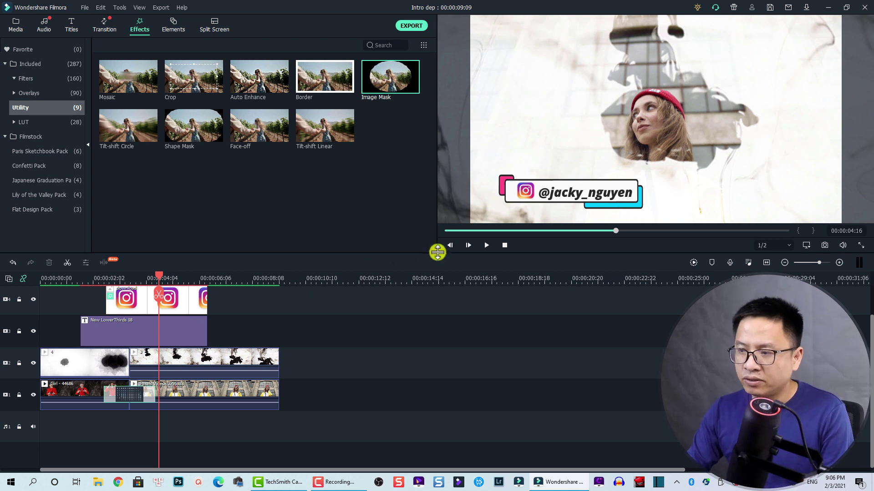
Give the lower-third handle text the Type Writer animation.
left_click(575, 191)
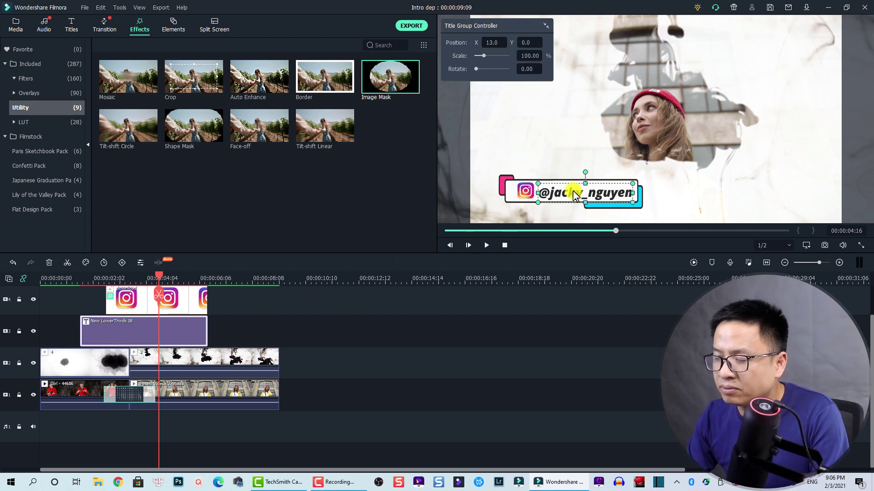
double_click(574, 191)
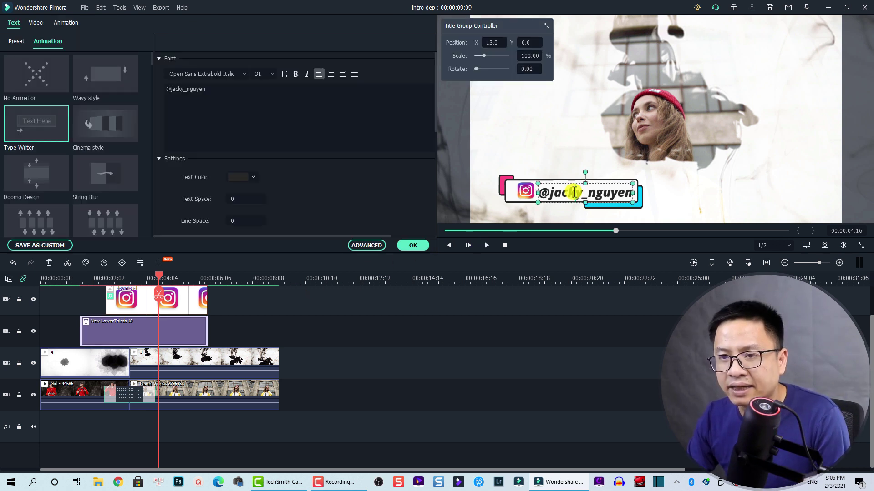
left_click(39, 125)
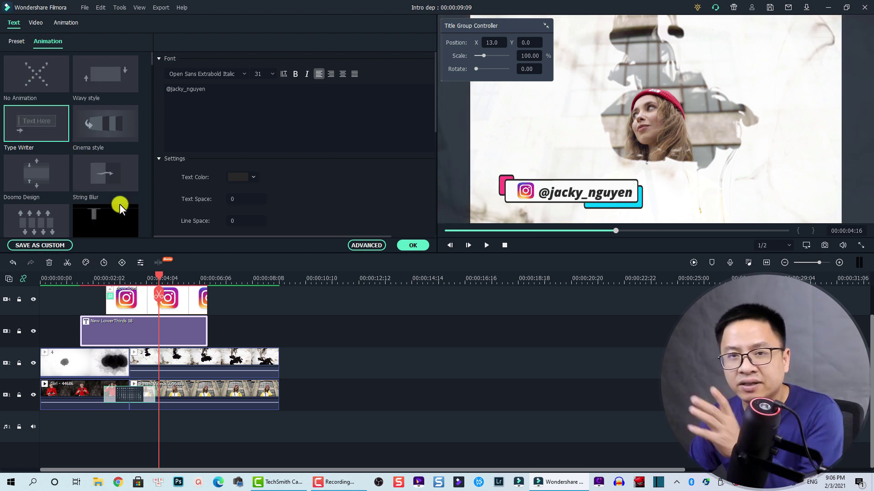
left_click(411, 245)
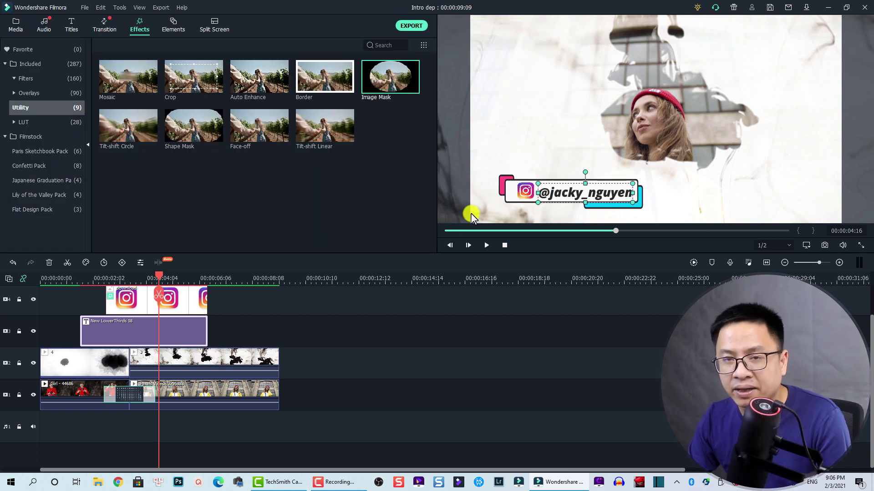
scroll(137, 304, "up", 1)
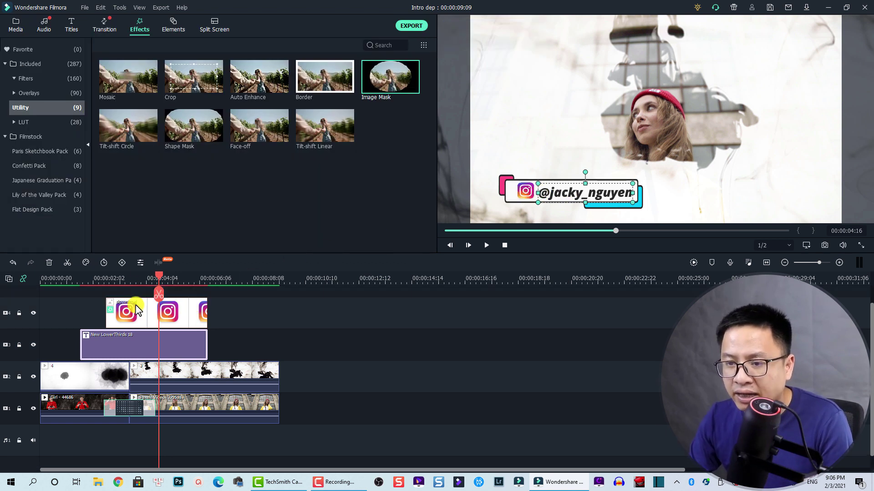
Set a 0% scale keyframe on the Instagram icon at its clip start.
left_click(138, 318)
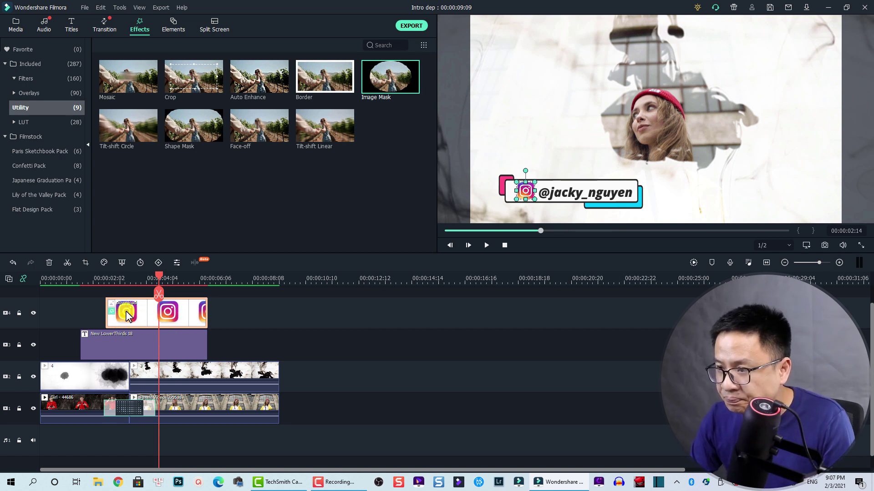
left_click(110, 280)
left_click(108, 277)
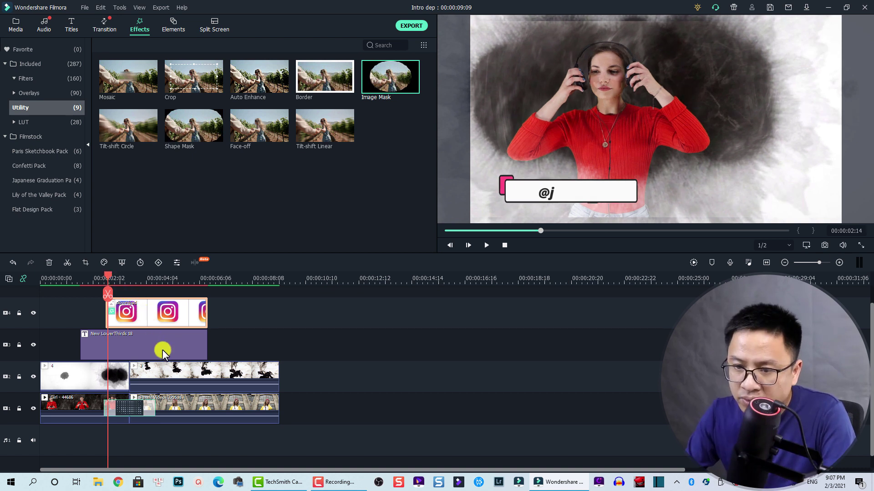
key("Left")
key("Left")
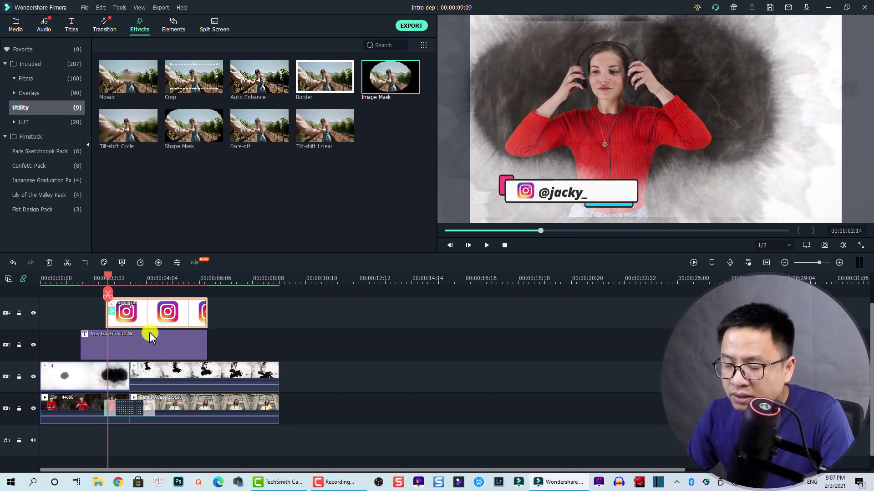
left_click(107, 279)
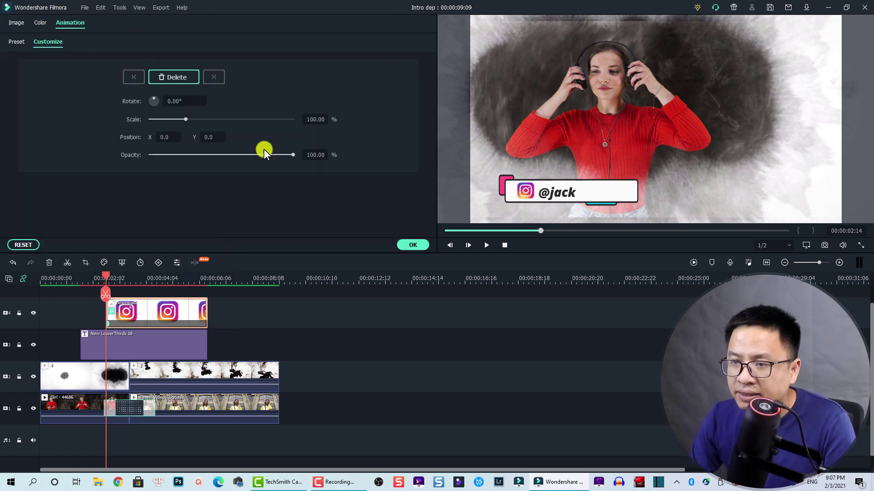
left_click_drag(186, 119, 144, 120)
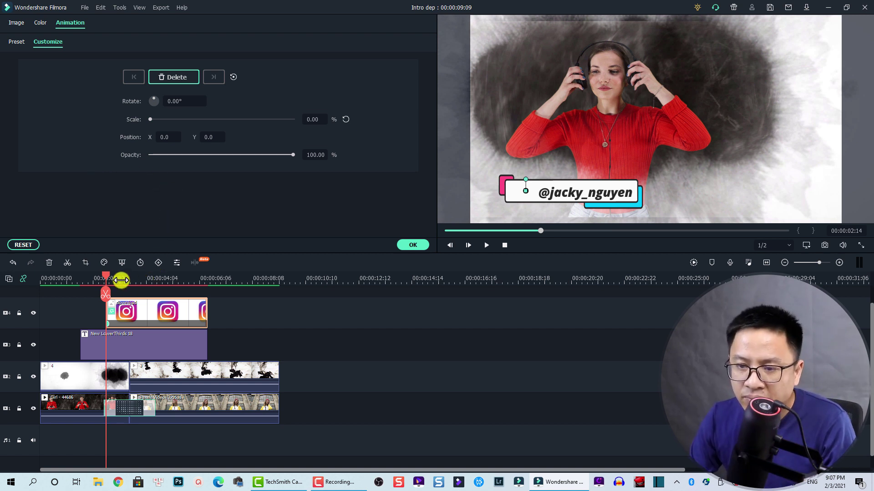
Add a 100% scale keyframe near 00:00:03:04, adjust its timing, and confirm.
left_click(121, 278)
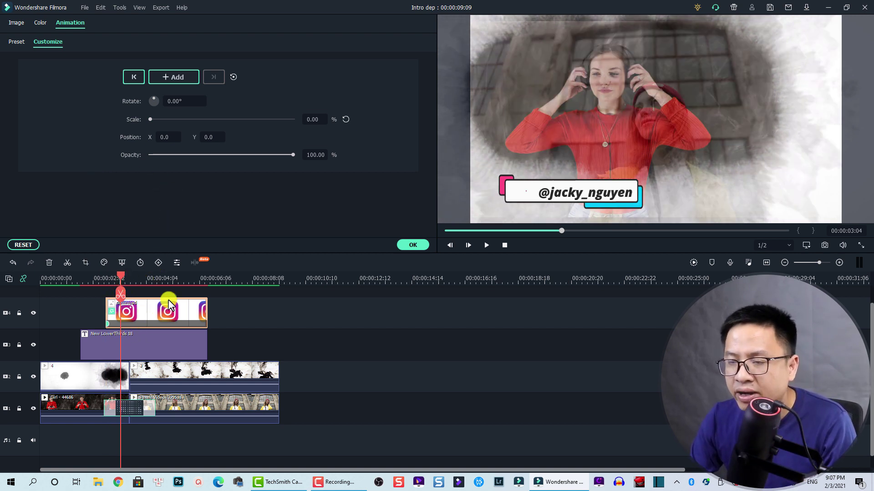
left_click(344, 120)
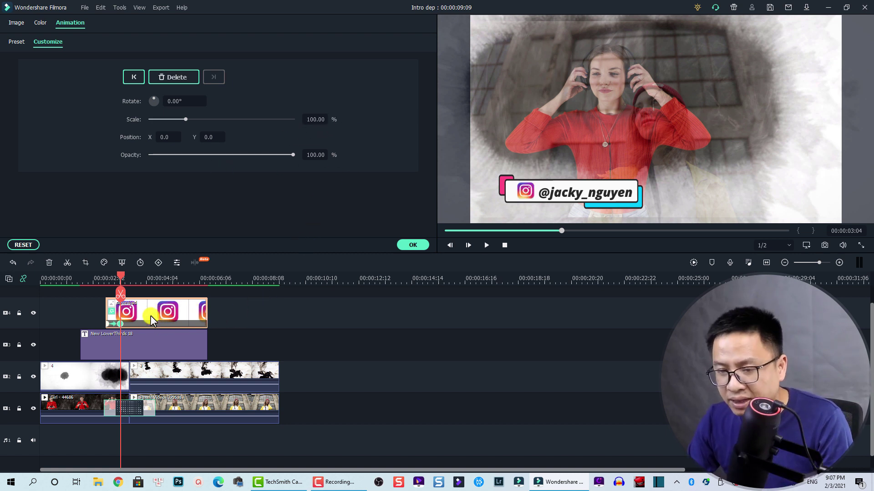
left_click_drag(146, 283, 187, 280)
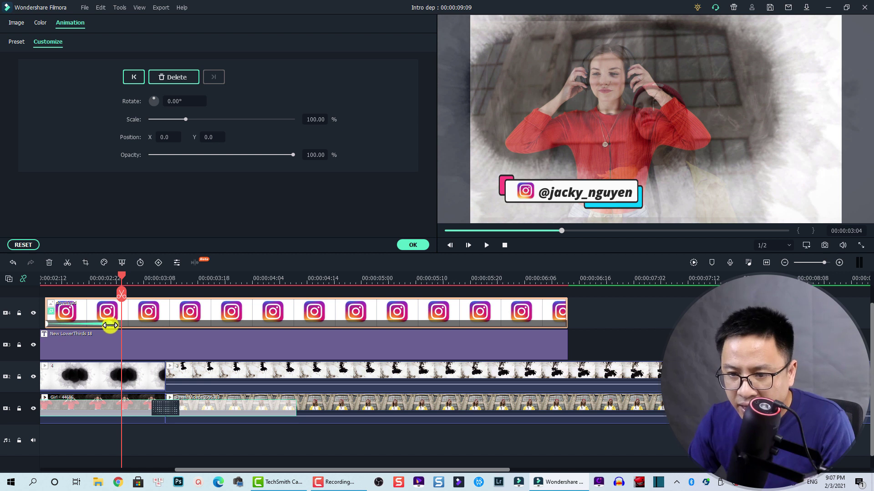
left_click_drag(98, 323, 93, 324)
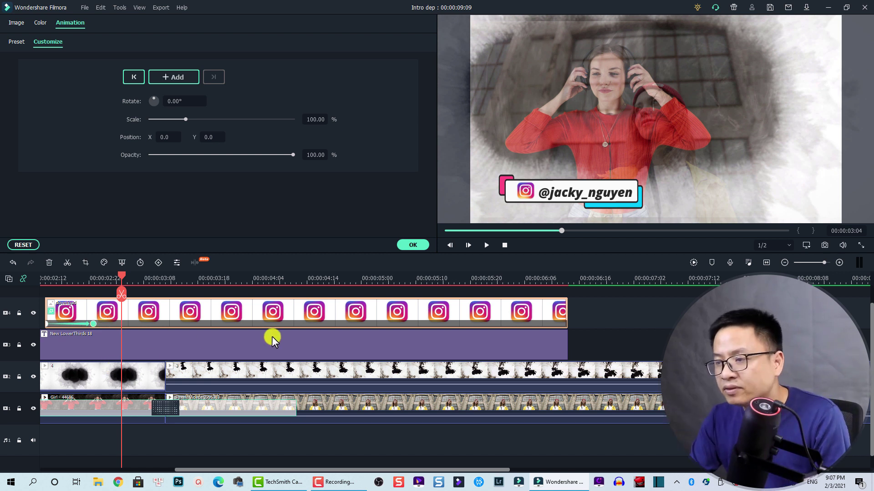
left_click(407, 245)
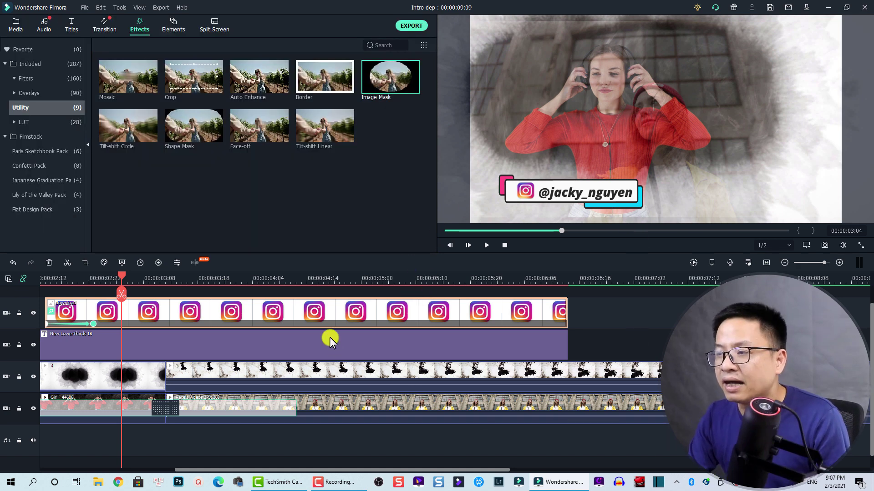
left_click(767, 263)
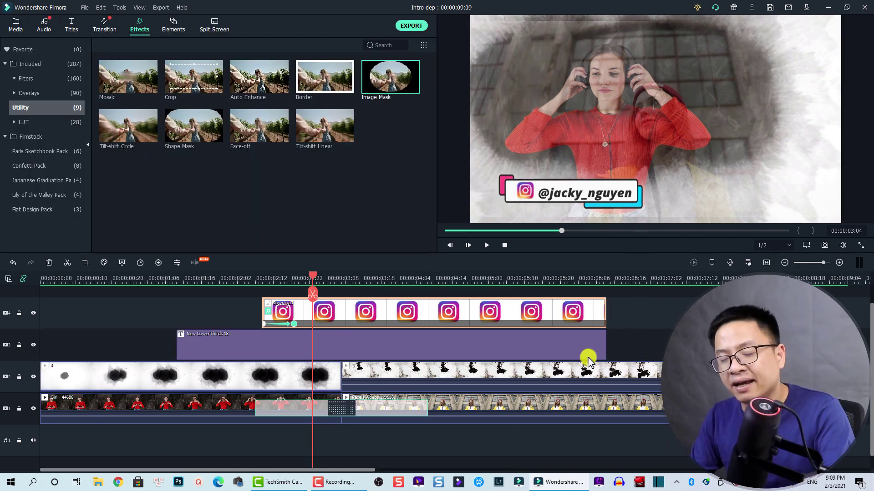
left_click(41, 279)
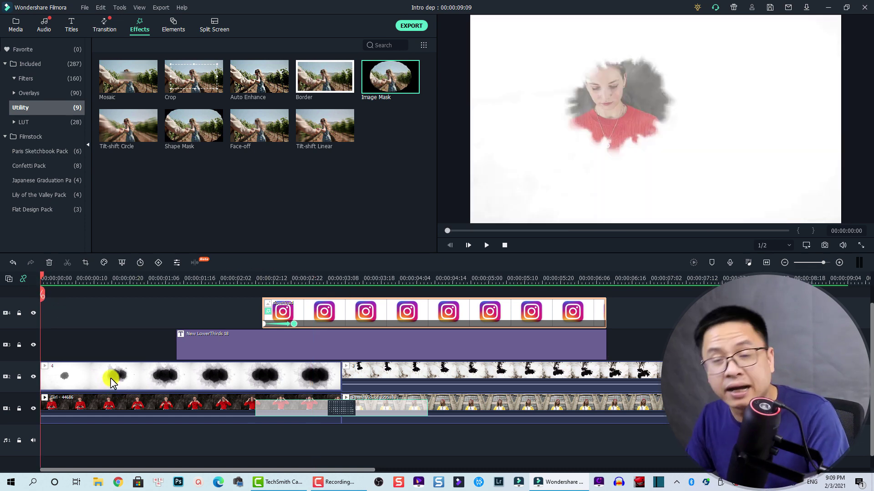
key("space")
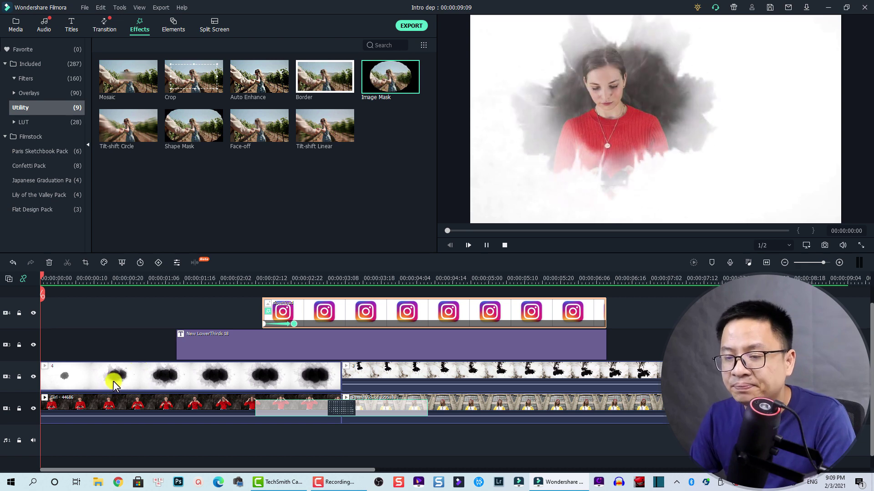